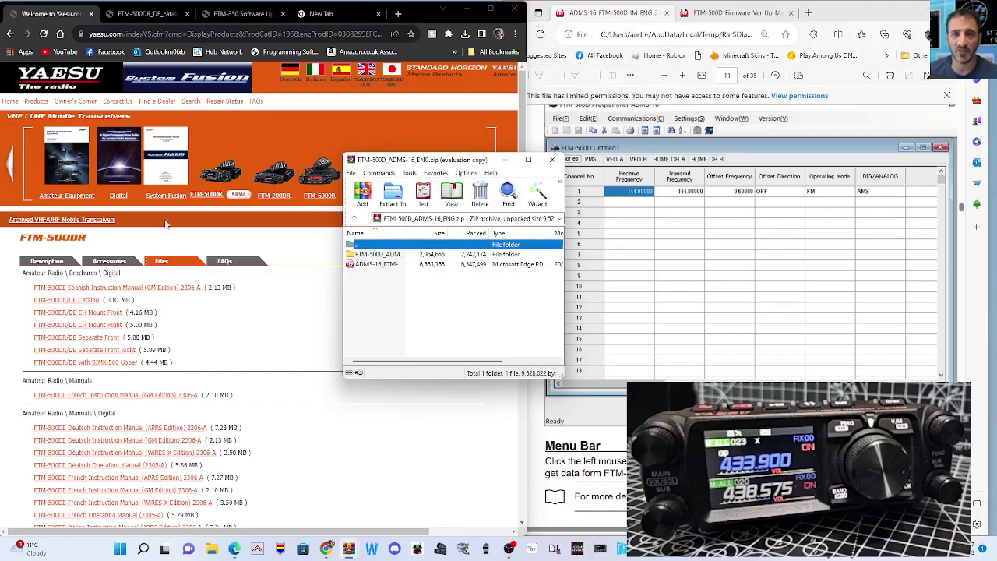
- Find the software downloads in the FTM-500DR file list and move the archive window clear of the manual
scroll(170, 250, "down", 1)
scroll(169, 250, "up", 1)
scroll(184, 285, "down", 7)
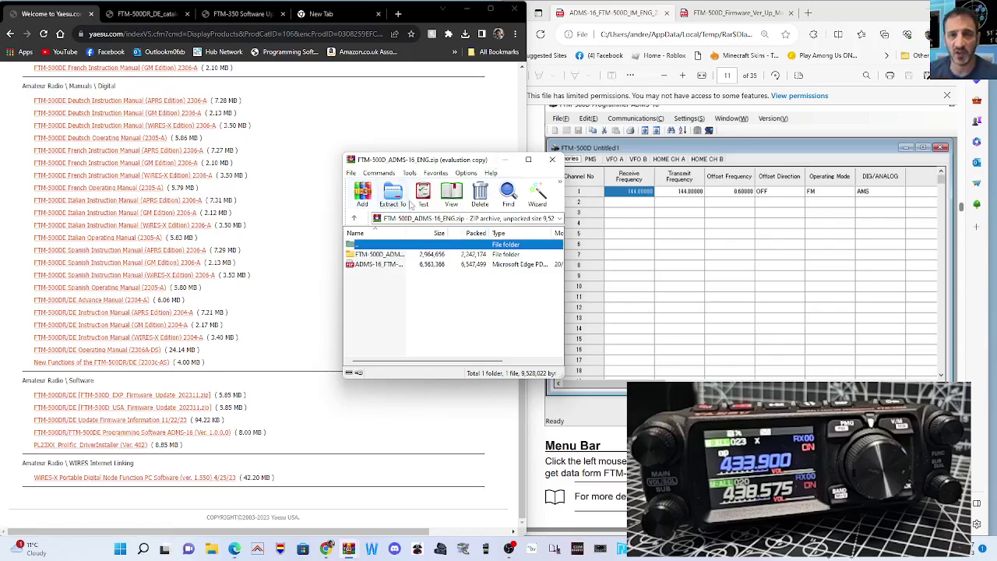
left_click_drag(460, 162, 384, 146)
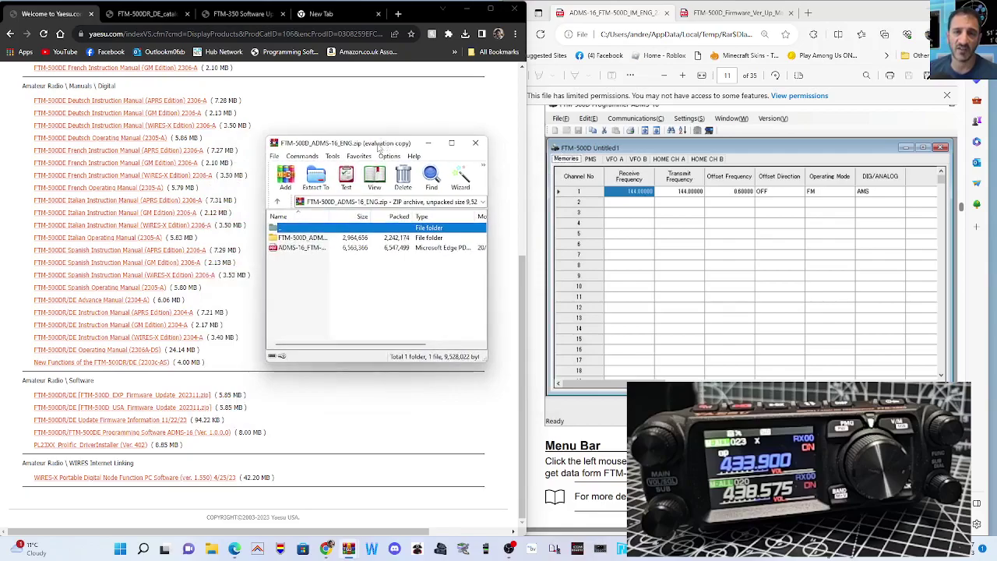
- Review the firmware update manual, covering the SD card folder layout and the How to Update the Firmware instructions
left_click(726, 17)
left_click(726, 14)
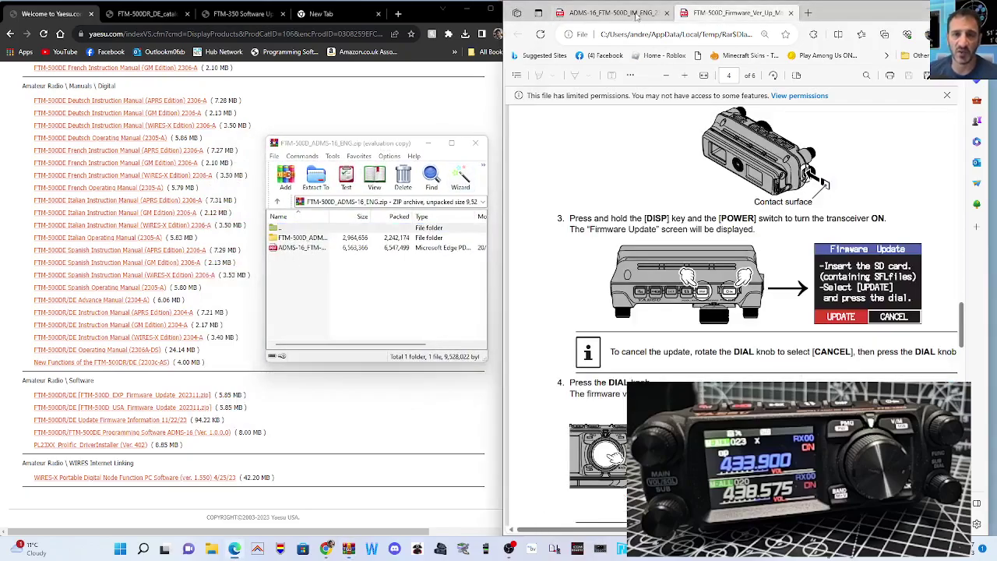
left_click(635, 13)
left_click(724, 13)
scroll(823, 215, "down", 3)
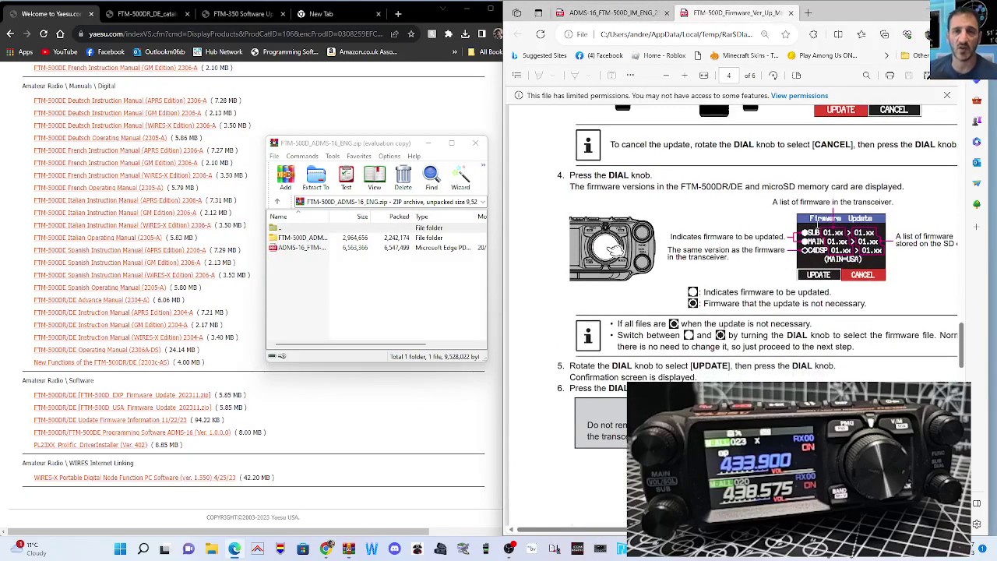
scroll(817, 224, "up", 3)
scroll(816, 223, "down", 6)
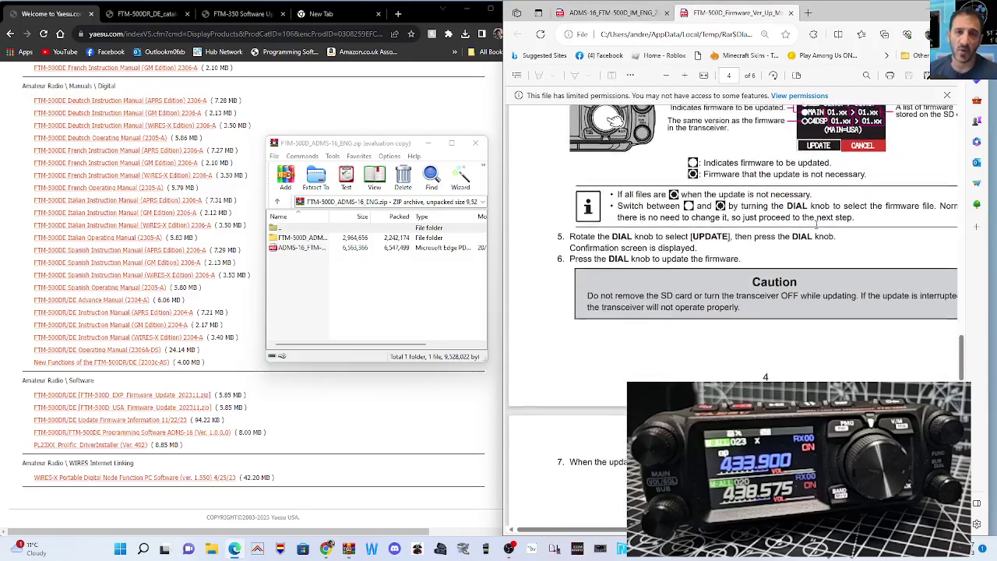
scroll(816, 230, "up", 8)
scroll(816, 232, "up", 8)
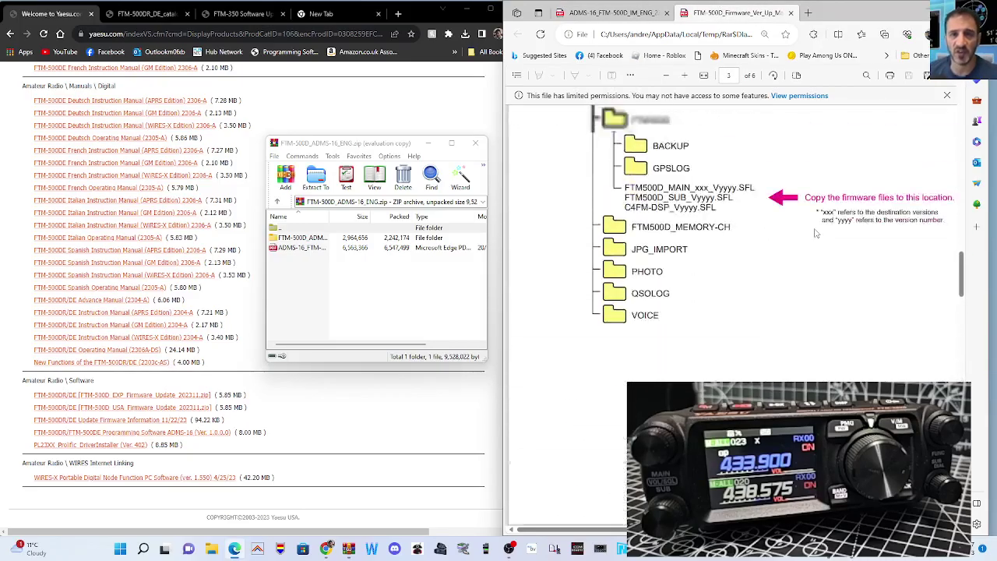
scroll(816, 232, "down", 4)
scroll(816, 232, "down", 6)
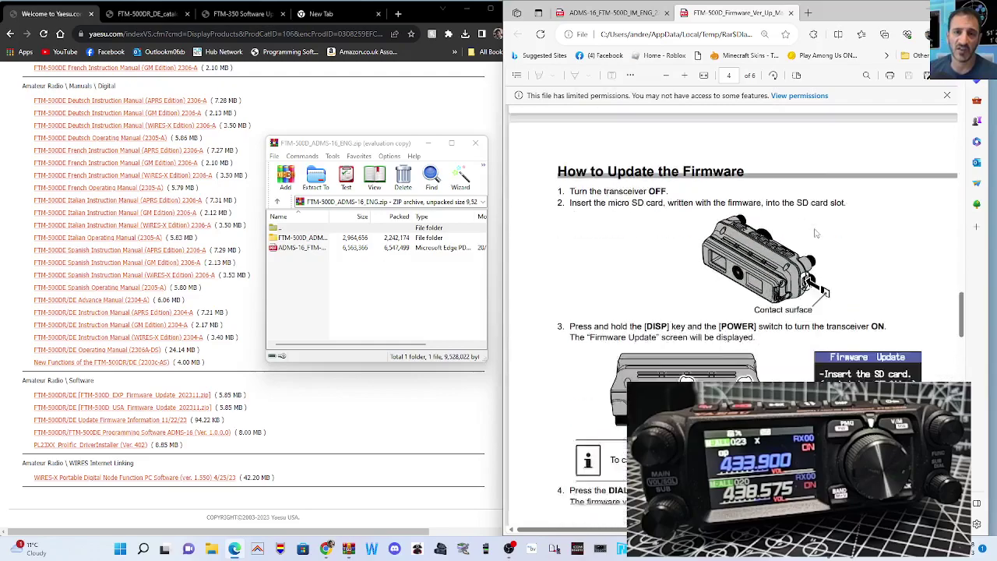
- Switch to the ADMS-16 instruction manual and examine the memory channel table and the Set mode screen section
left_click(608, 15)
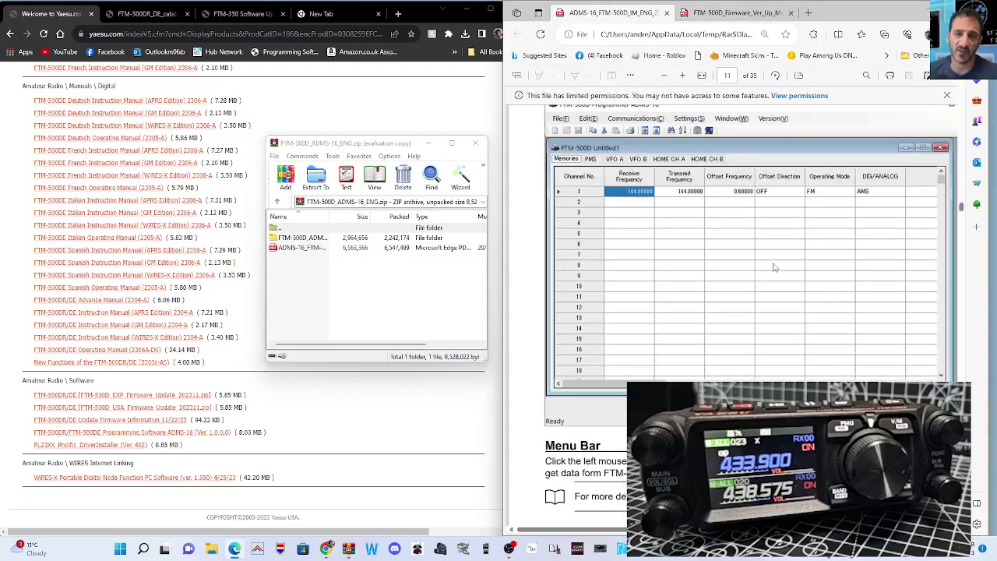
scroll(774, 268, "down", 10)
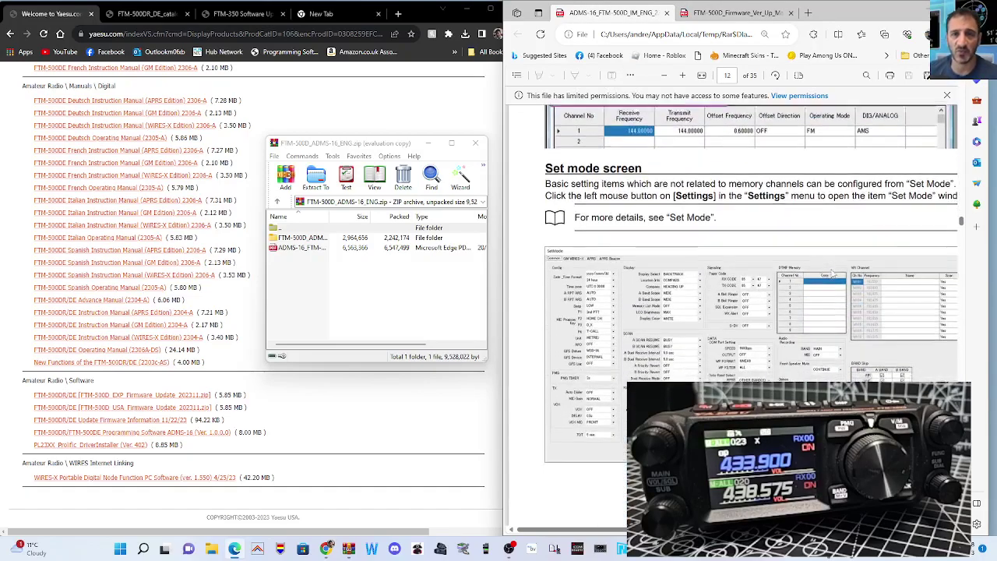
scroll(832, 273, "down", 2)
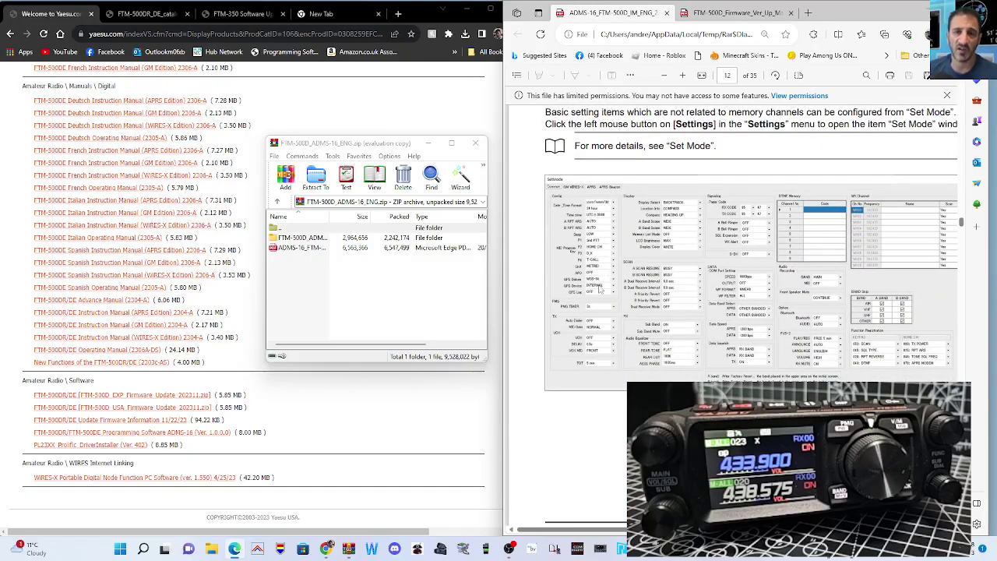
scroll(690, 301, "up", 2)
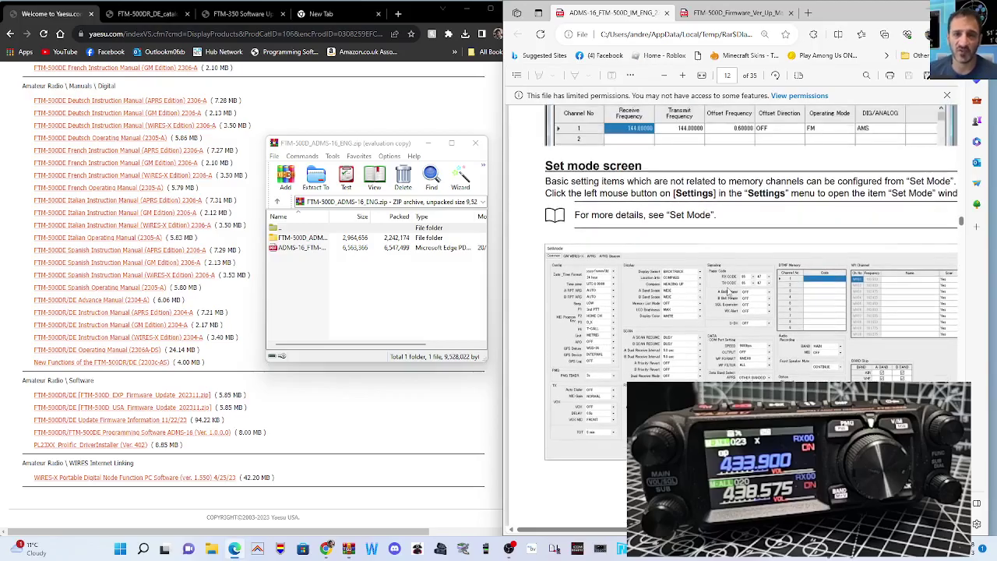
scroll(700, 302, "down", 10)
scroll(731, 298, "up", 11)
scroll(731, 299, "up", 18)
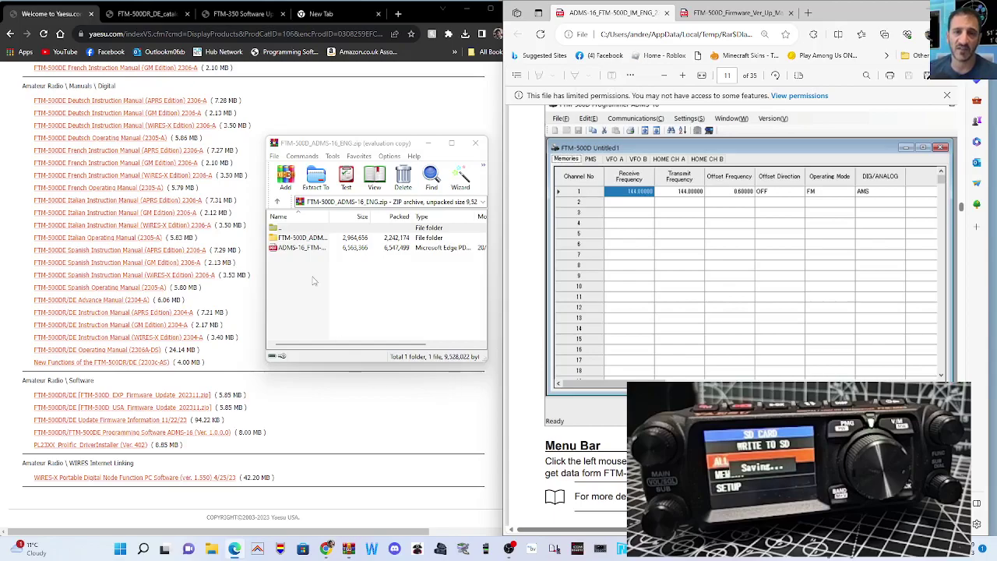
- Install FTM-500D ADMS-16 EXP by running setup.exe from the archive's program folder, keeping the default destination folder
left_click(306, 238)
double_click(306, 238)
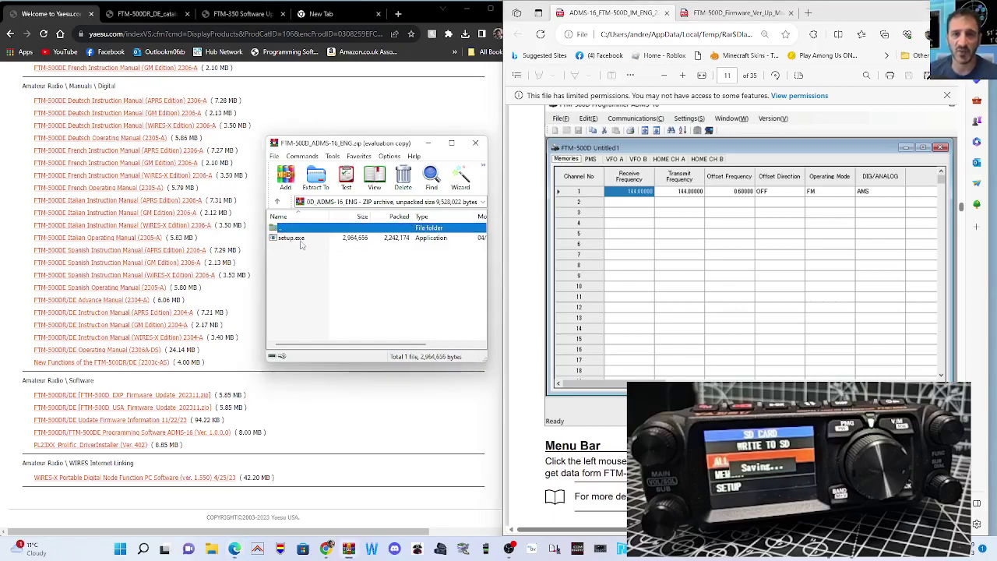
double_click(293, 238)
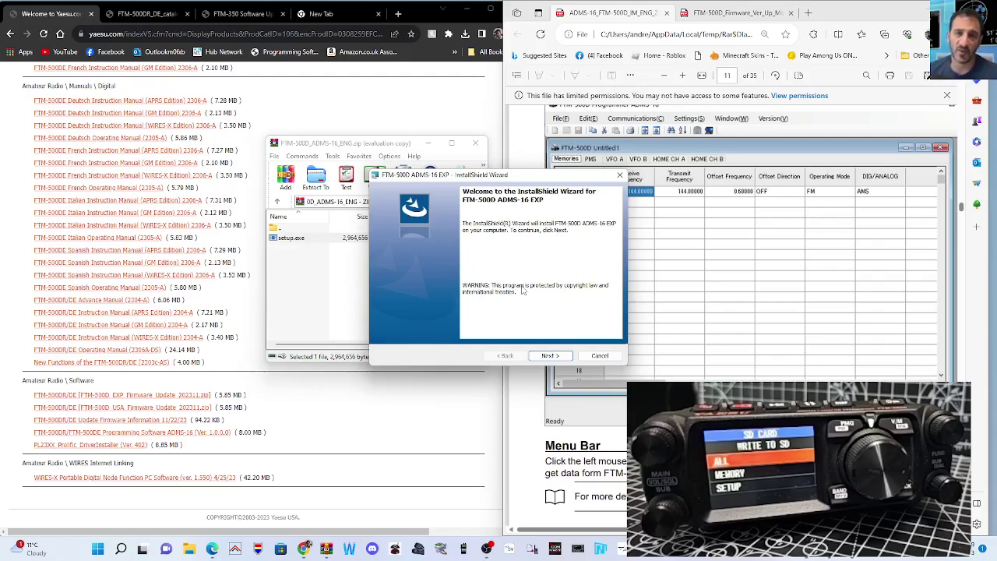
left_click(548, 357)
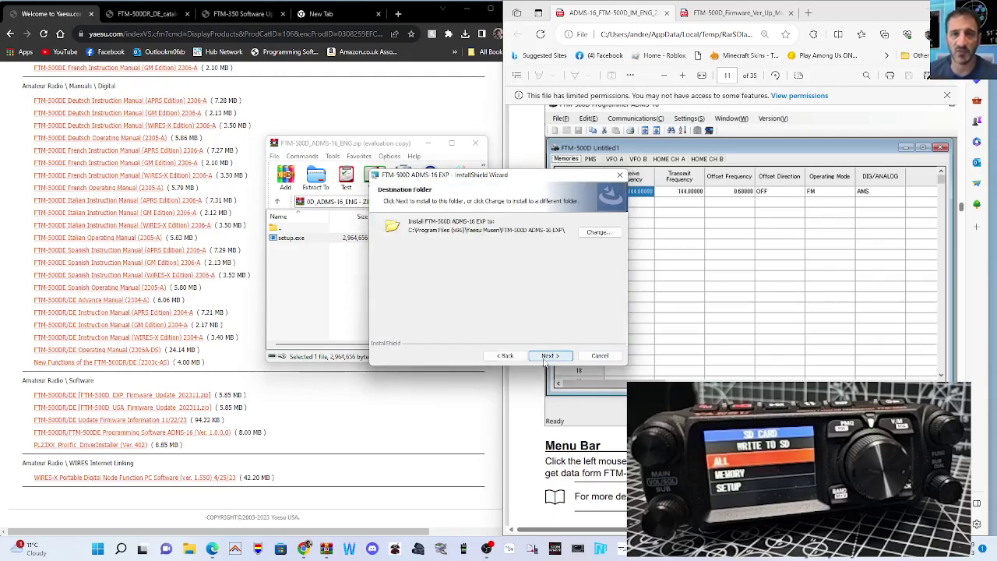
left_click(549, 357)
left_click(551, 356)
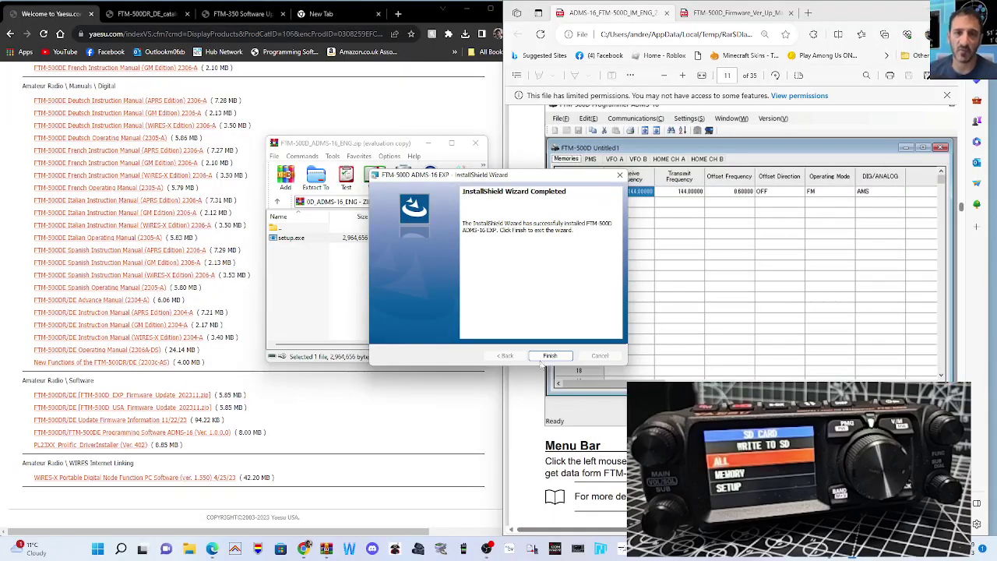
left_click(547, 359)
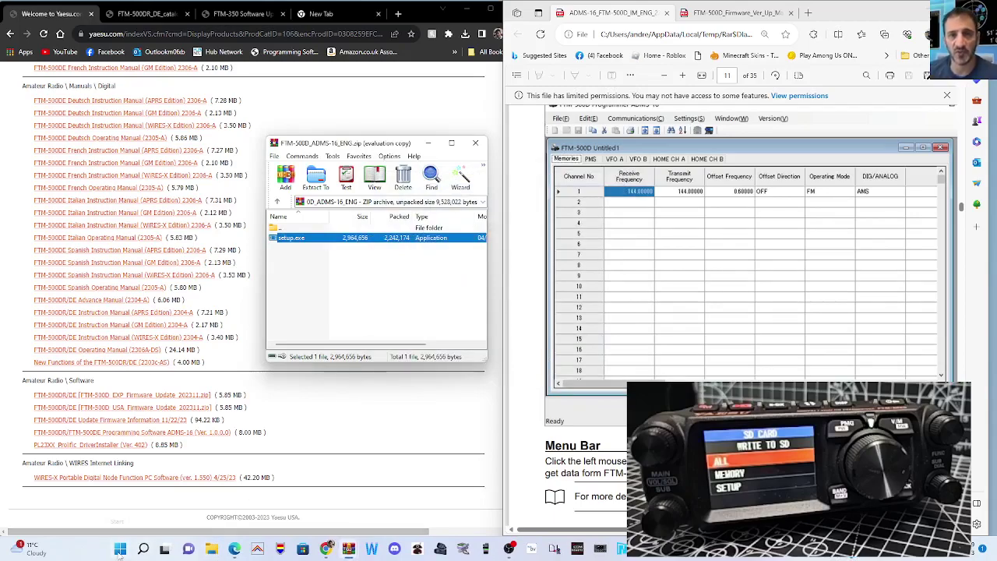
- Launch the newly installed FTM-500D ADMS-16 EXP, then enlarge its window and reposition it on the desktop
left_click(120, 550)
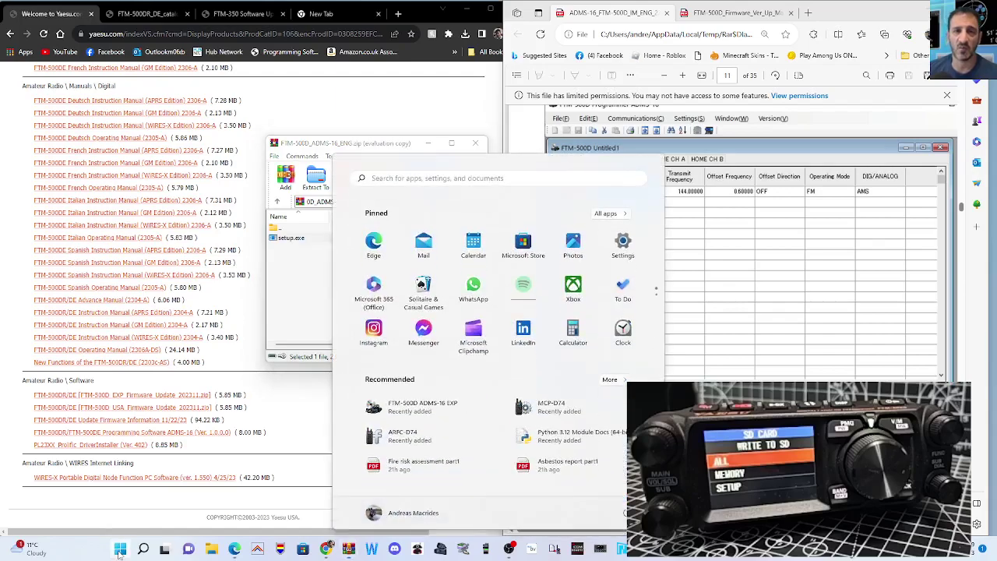
left_click(404, 408)
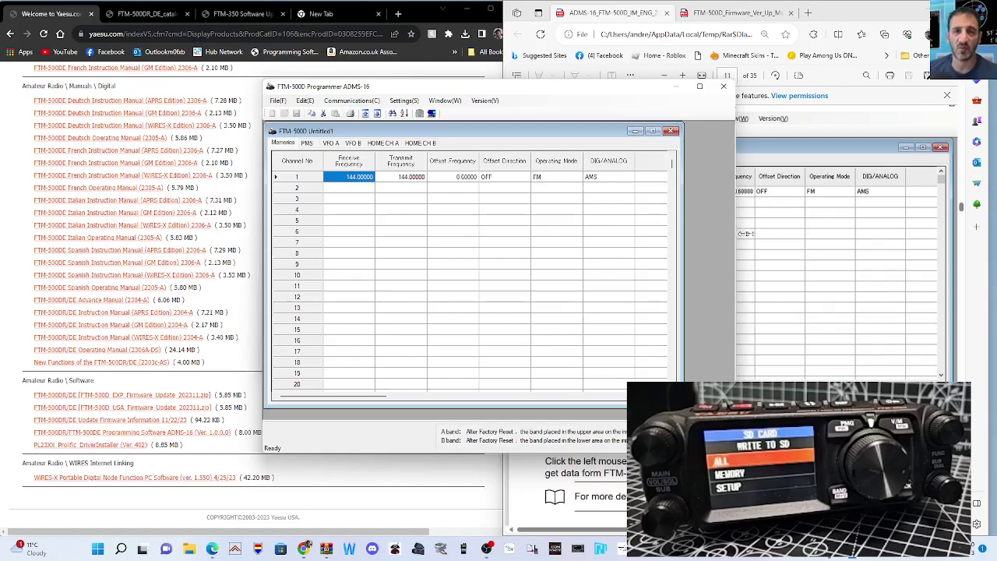
left_click_drag(736, 233, 867, 235)
left_click_drag(541, 81, 545, 32)
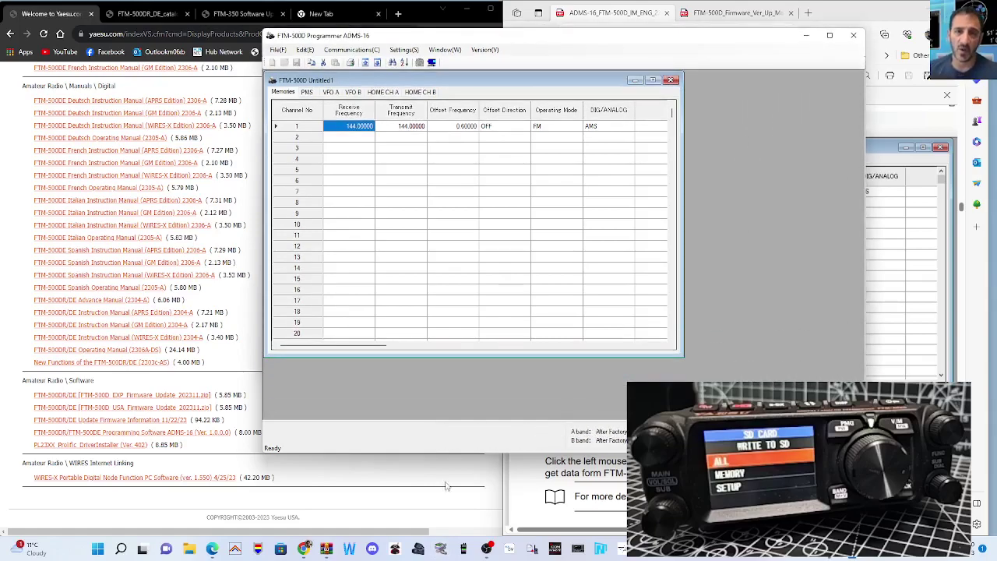
left_click_drag(439, 455, 561, 510)
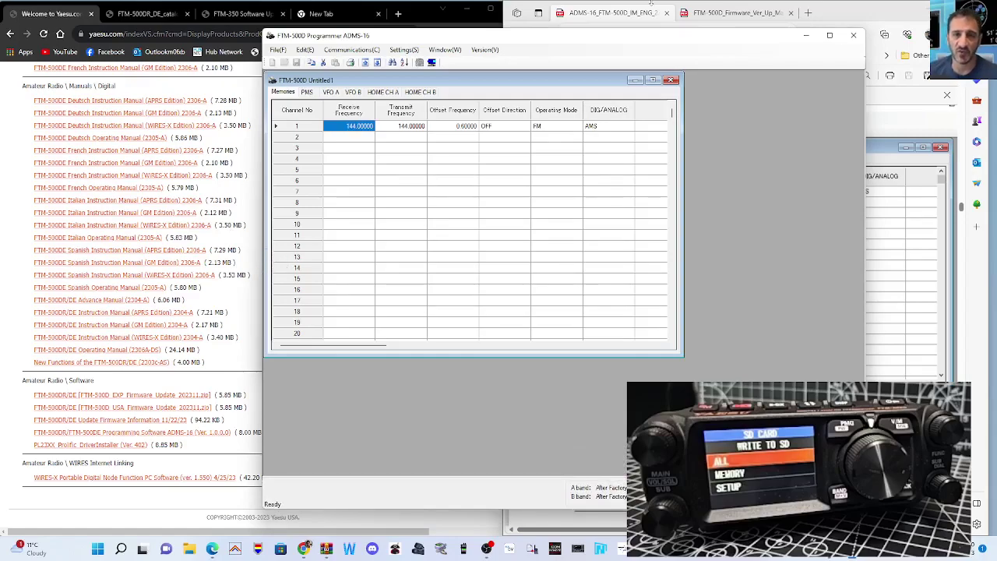
left_click_drag(650, 41, 592, 51)
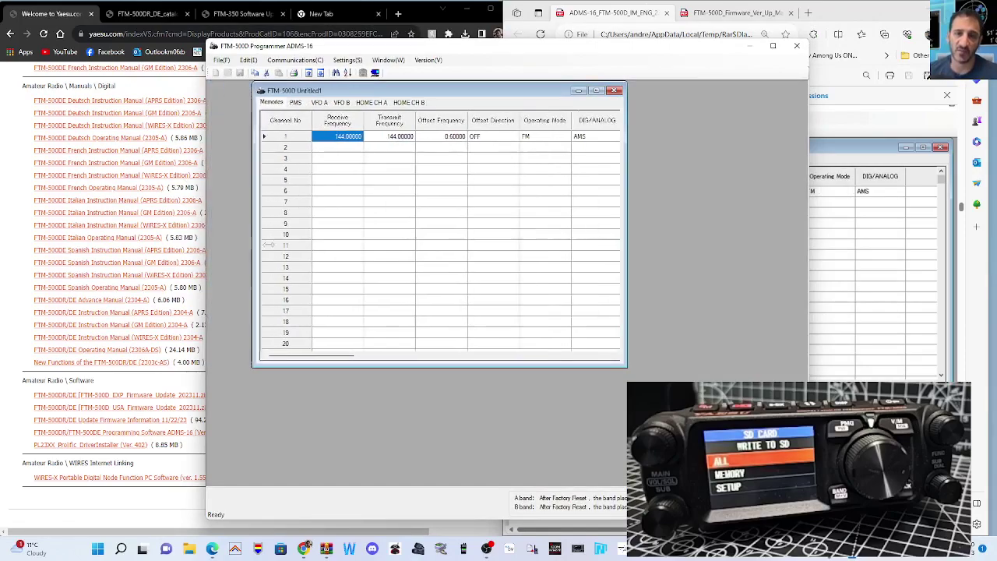
left_click_drag(810, 114, 922, 115)
left_click_drag(756, 47, 667, 45)
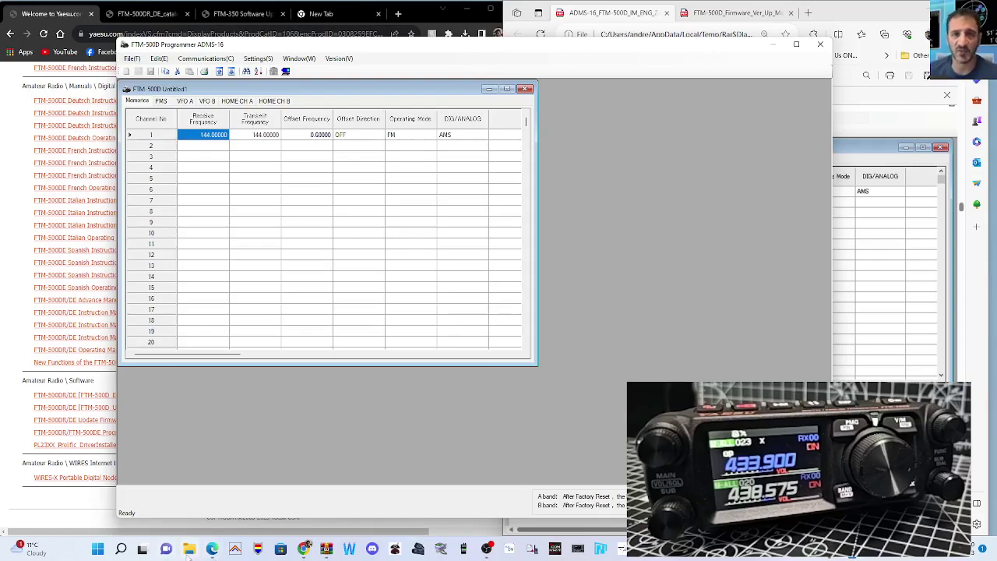
- Check the contents of Local Disk (C:) and the inserted card USB DRIVE (D:) in File Explorer, and close both windows
left_click(188, 548)
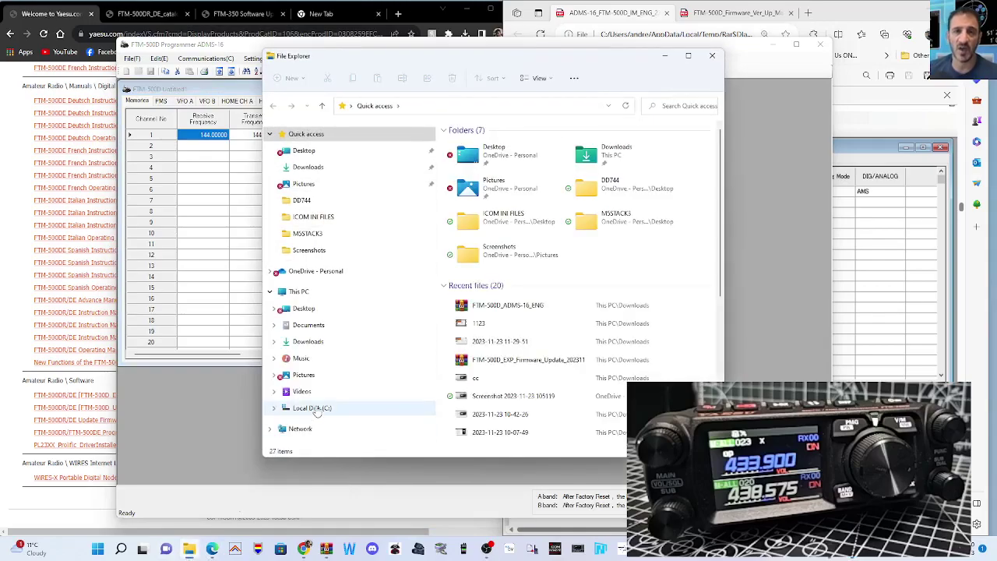
left_click(315, 409)
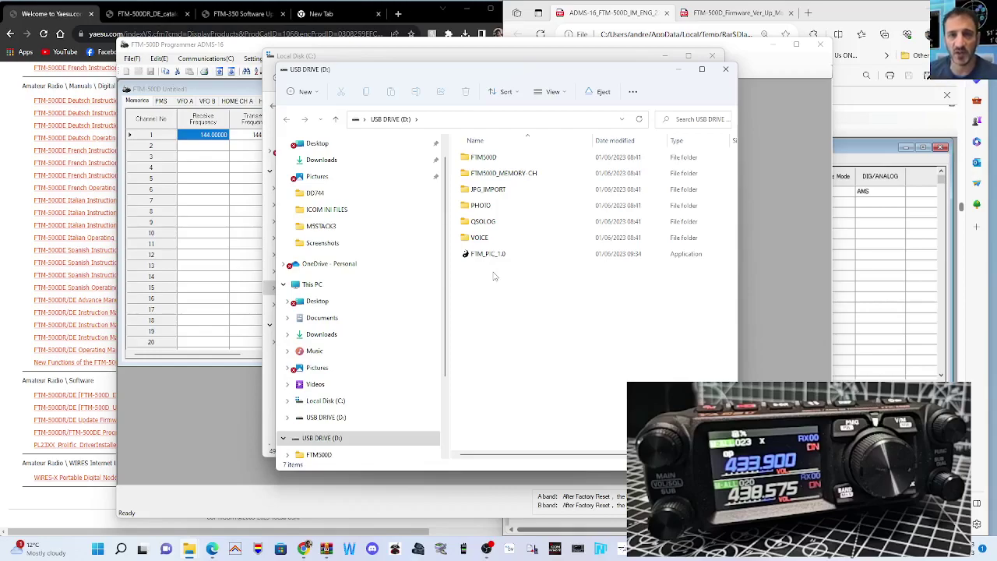
left_click(682, 73)
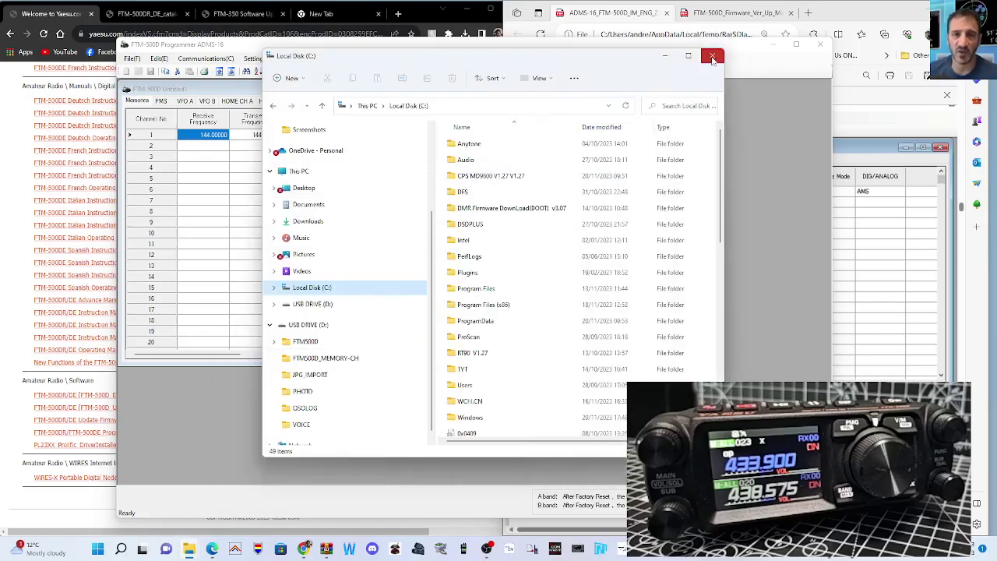
left_click(713, 56)
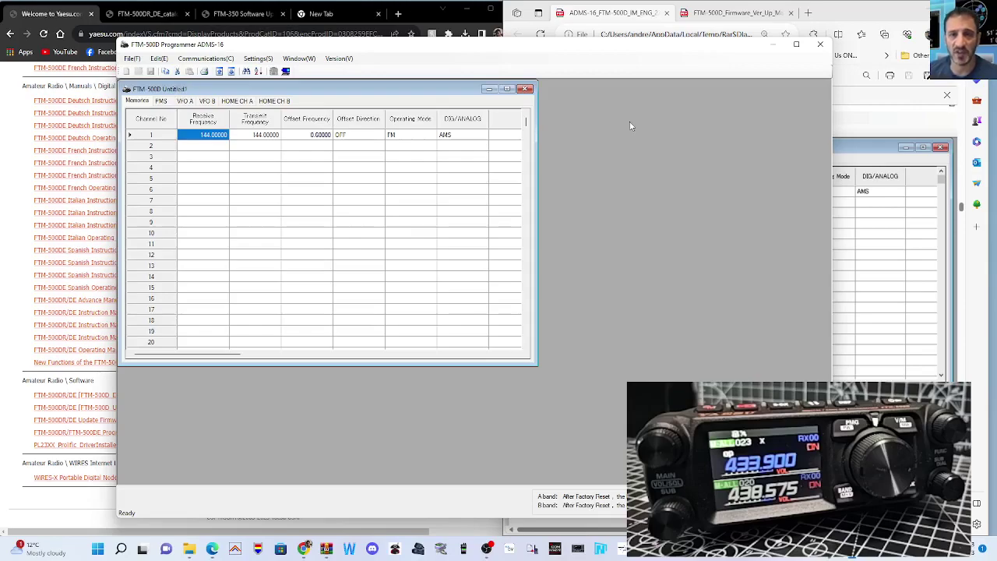
- Try to get ALL data from the SD card using the backup file CLNFTM500D in the program's default folder
left_click(206, 59)
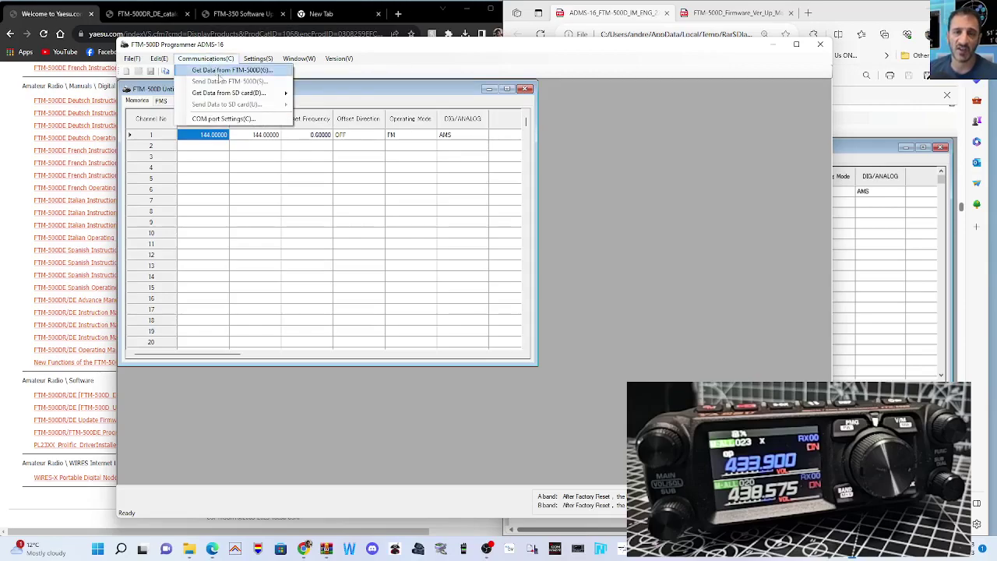
mouse_move(224, 96)
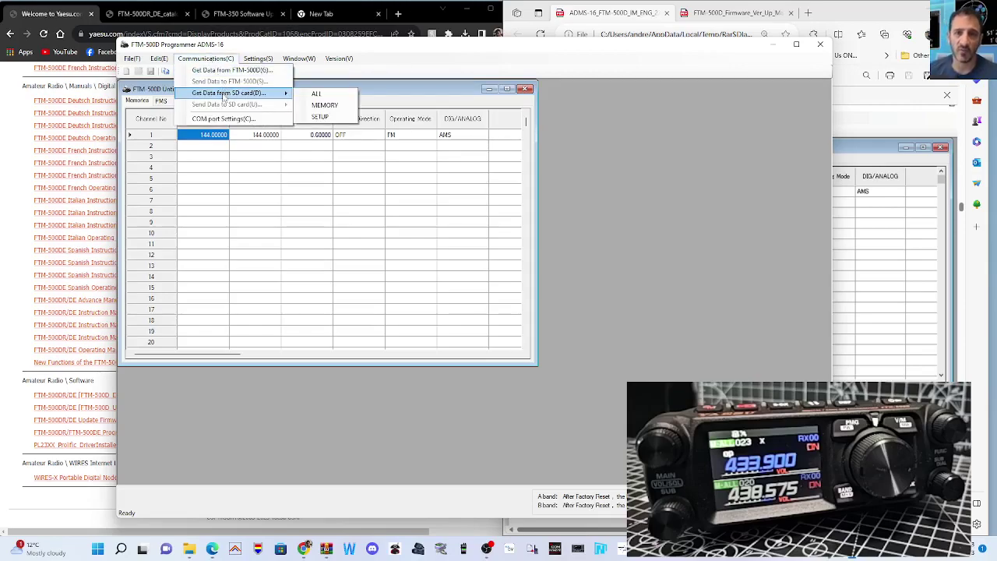
left_click(315, 93)
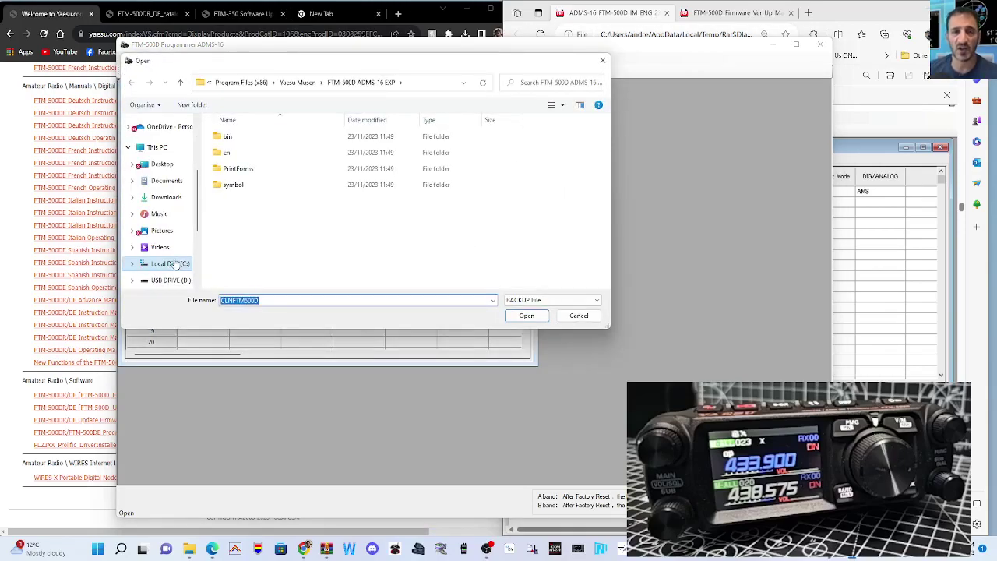
left_click(523, 316)
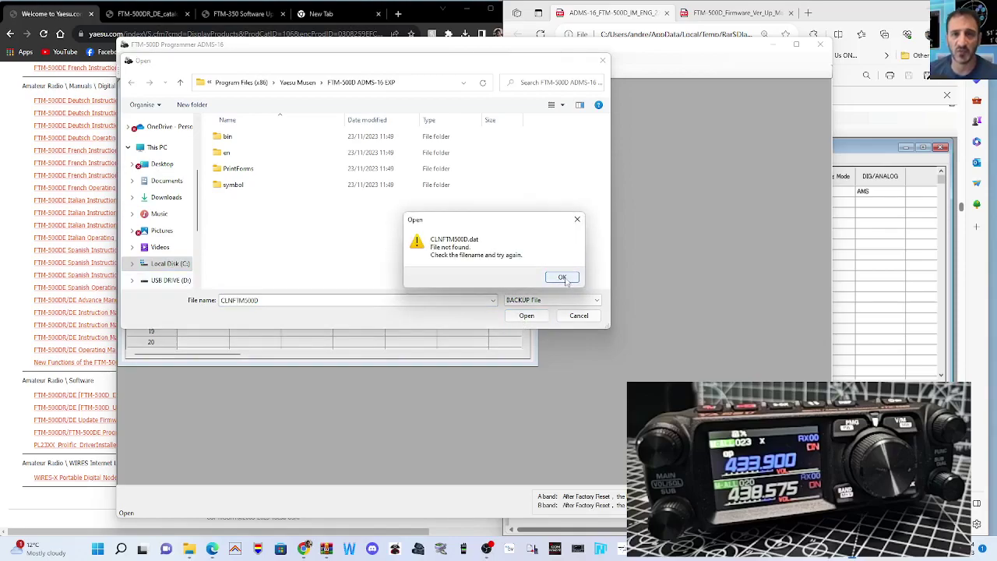
left_click(560, 278)
- Try to open the backup file CLNFTM500D from the FTM500D_MEMORY-CH folder on USB DRIVE (D:)
left_click(170, 280)
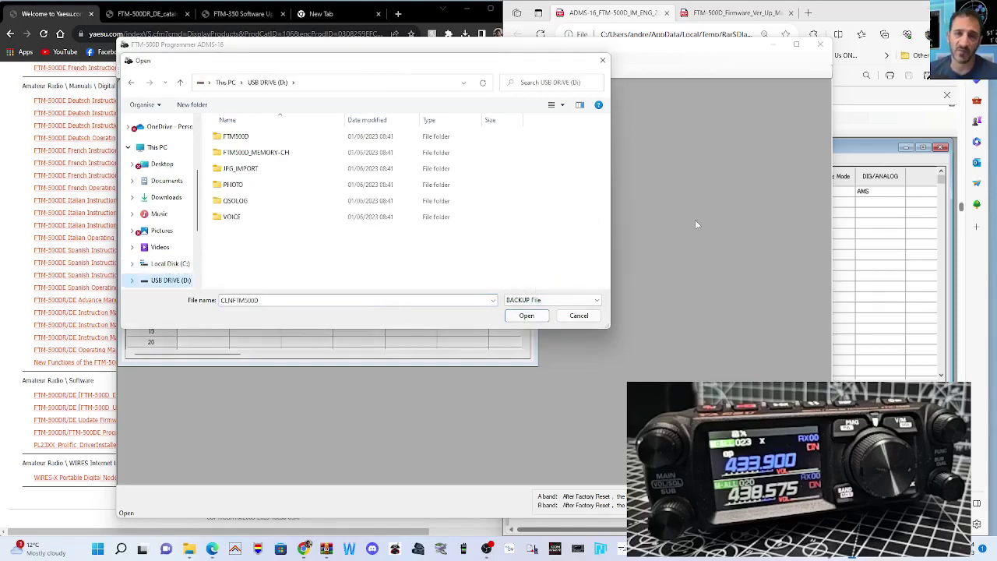
double_click(277, 157)
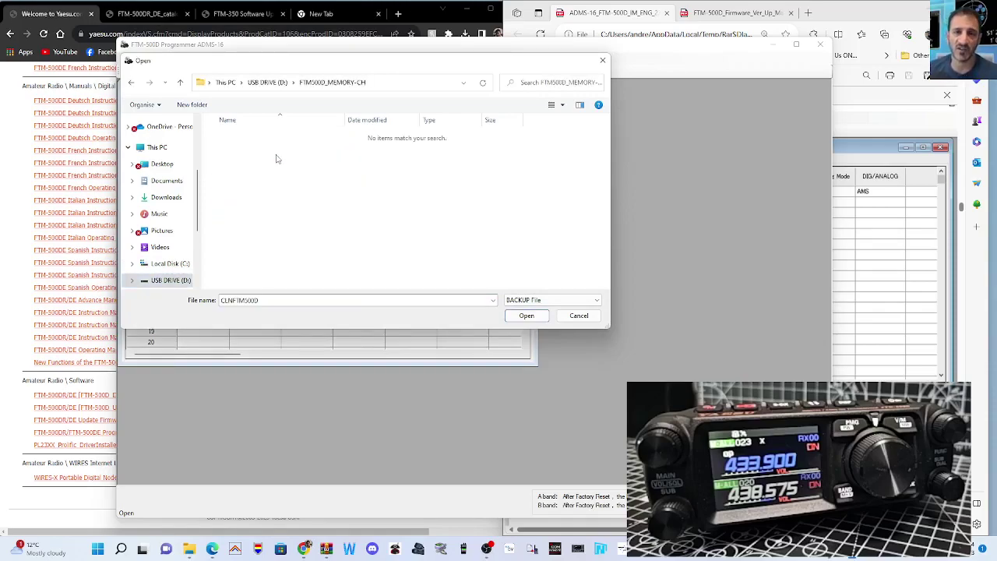
left_click(526, 315)
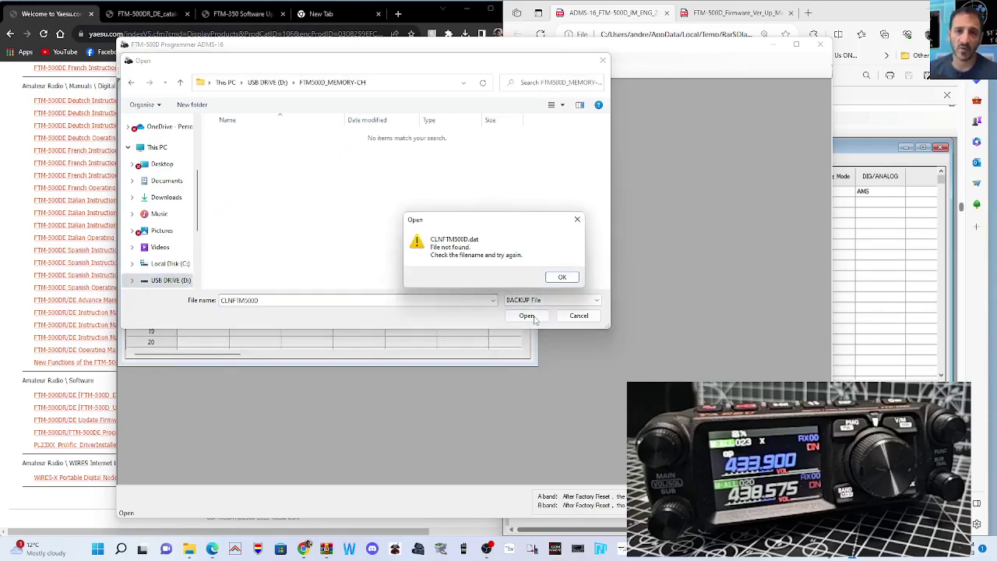
left_click(562, 279)
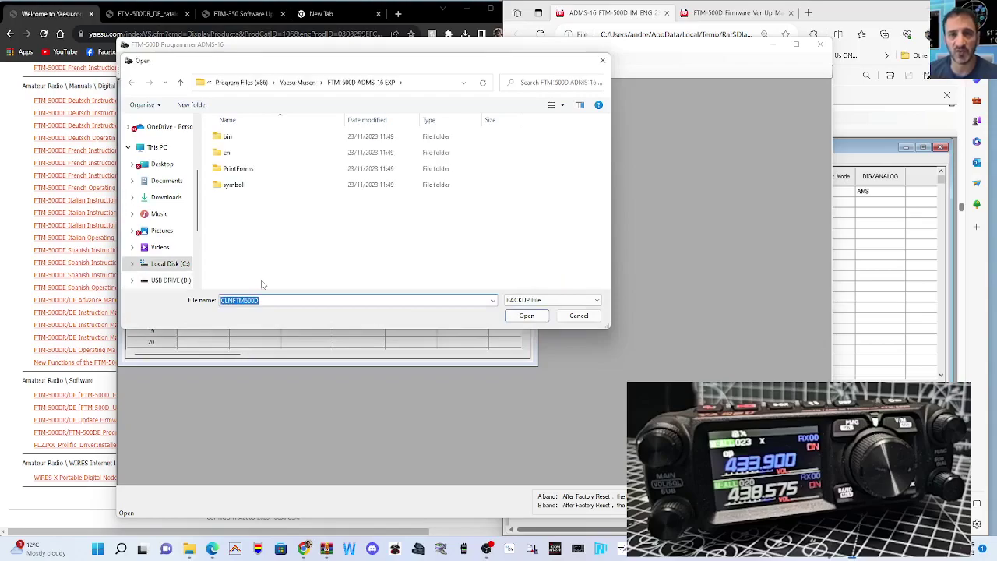
- Load the backup file CLNFTM500D.dat from the FTM500D BACKUP folder on USB DRIVE (D:) and acknowledge completion
left_click(165, 282)
double_click(234, 136)
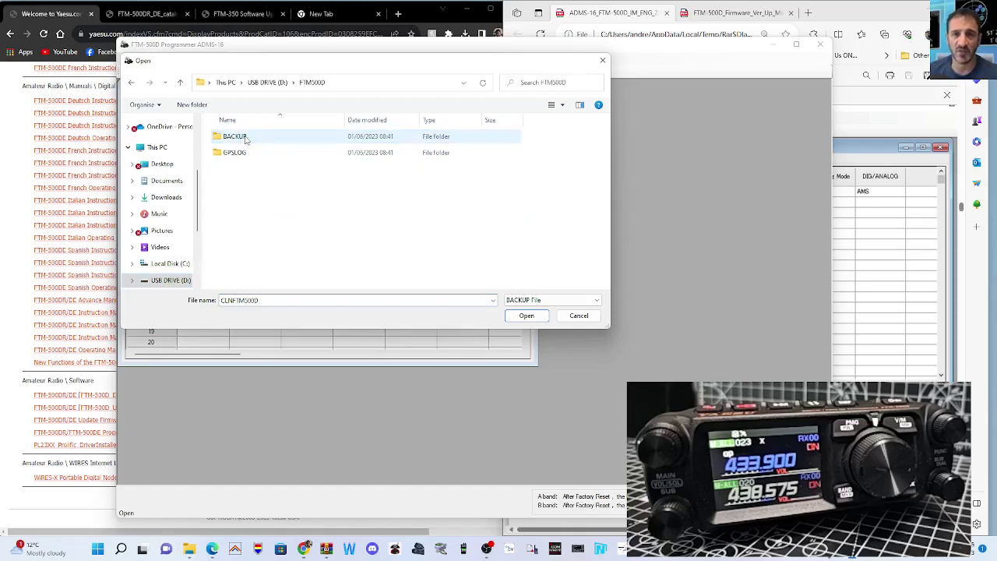
double_click(237, 138)
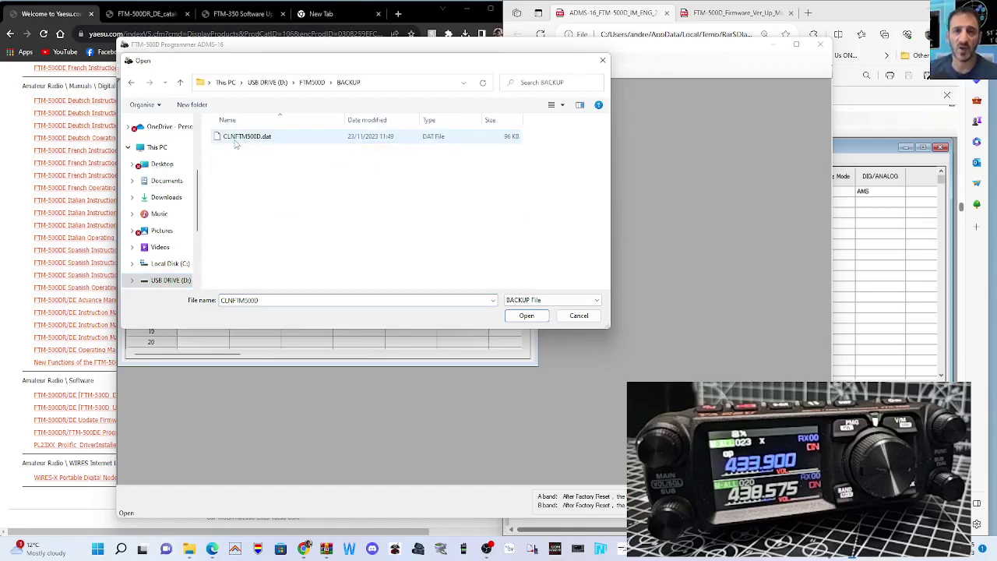
double_click(238, 137)
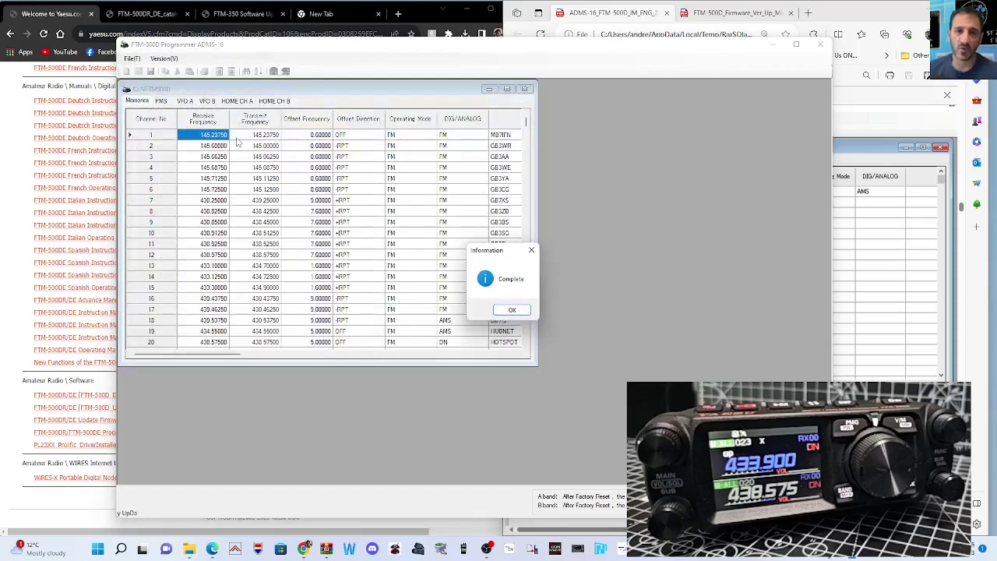
left_click(512, 310)
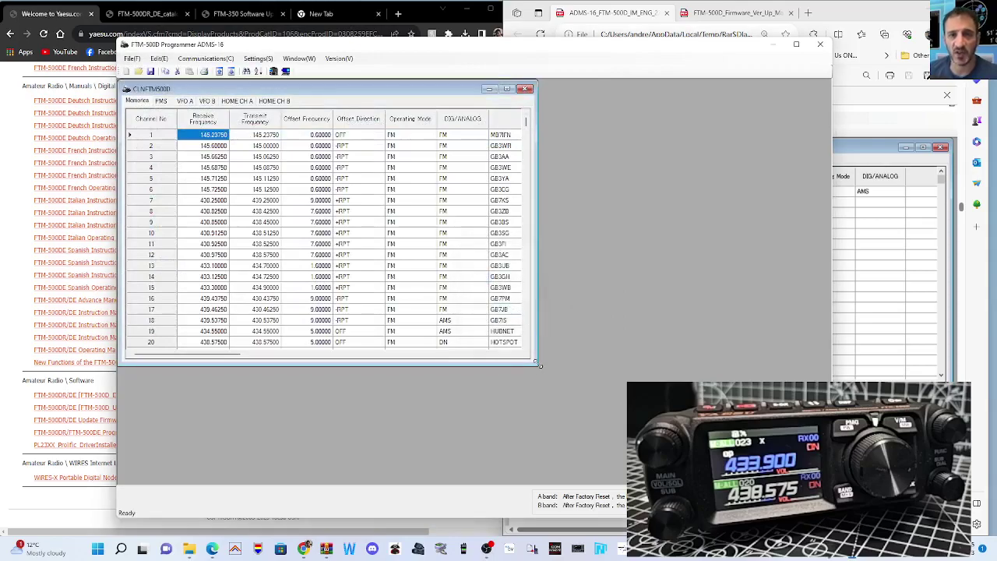
- Add memory channel 31 with receive frequency 145.600 and the name GB3WR
scroll(467, 335, "down", 4)
scroll(417, 346, "up", 4)
scroll(397, 319, "down", 4)
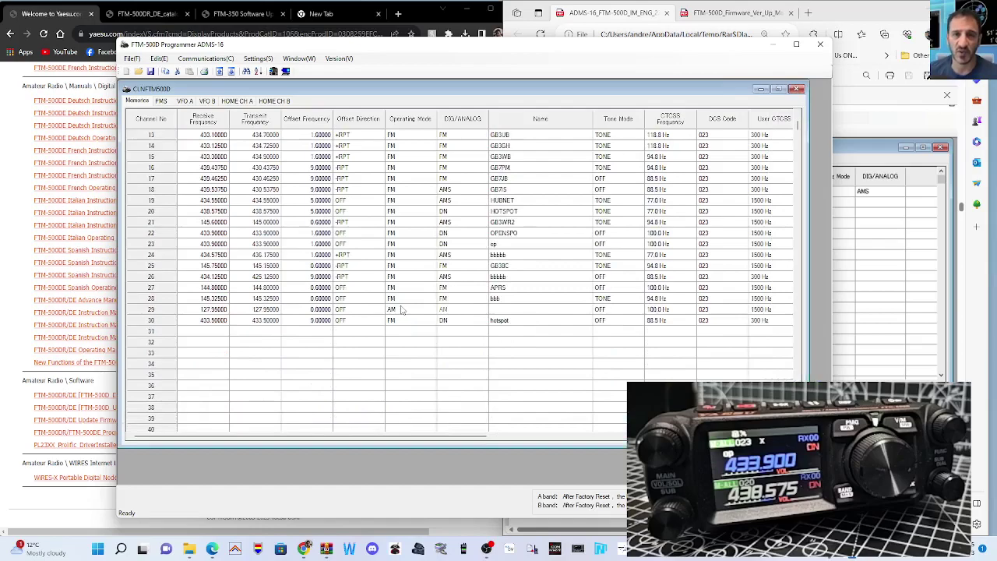
left_click(211, 332)
left_click(210, 331)
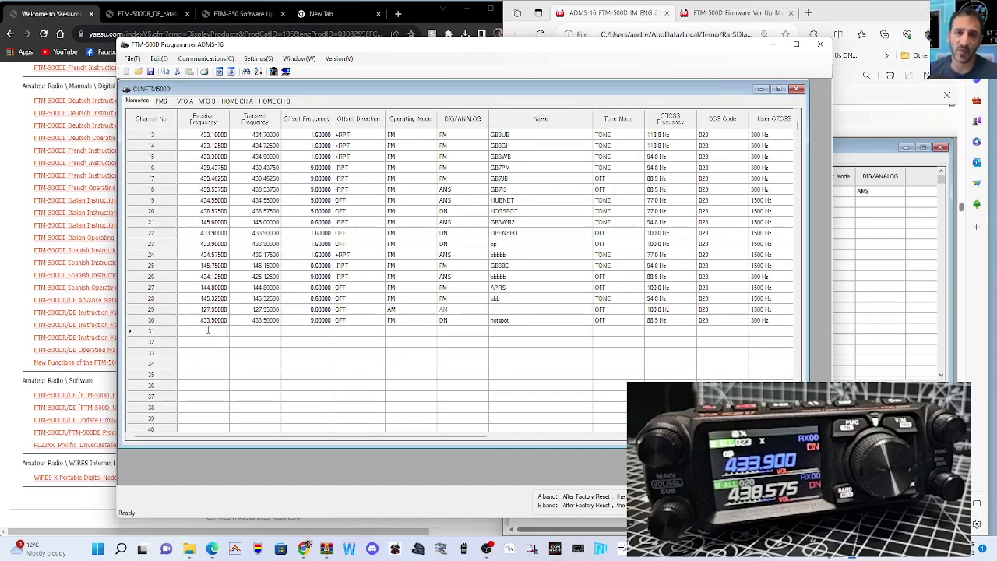
type("145.600")
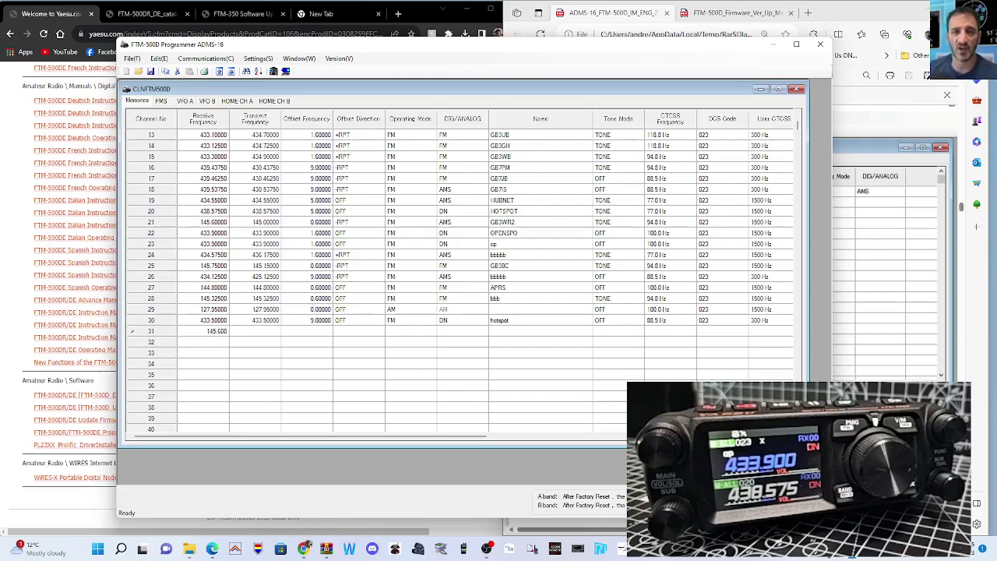
left_click(265, 332)
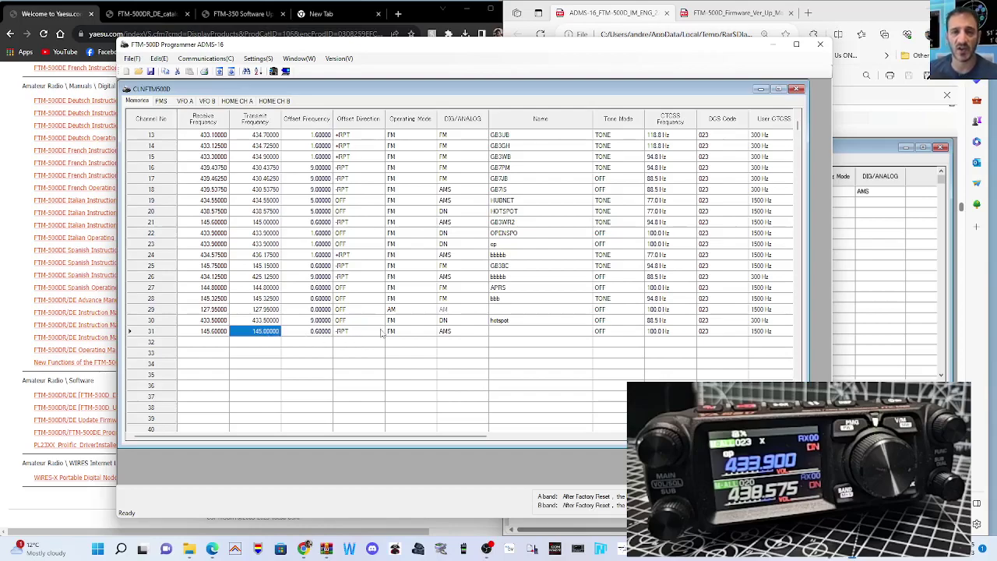
left_click(499, 332)
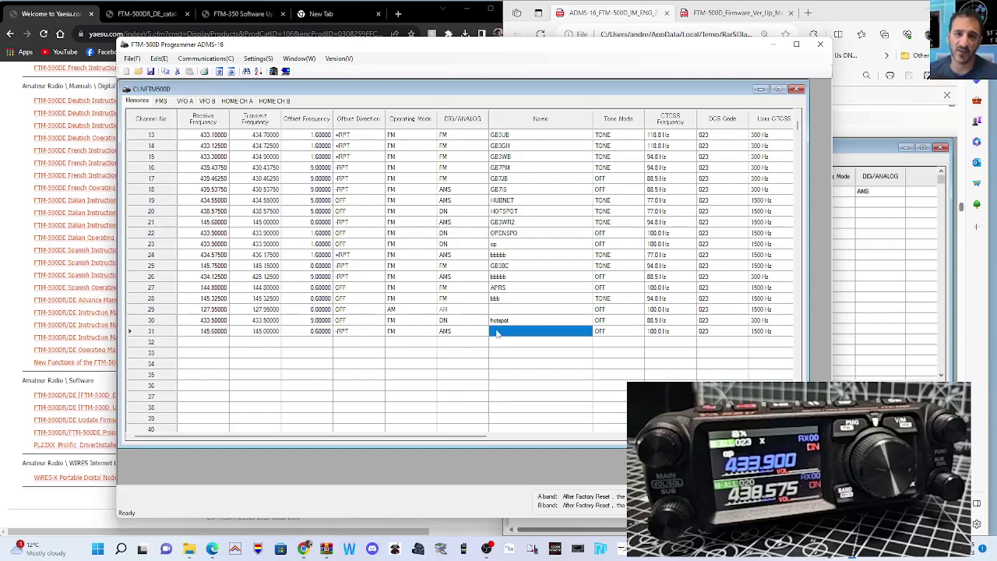
type("GB3WR")
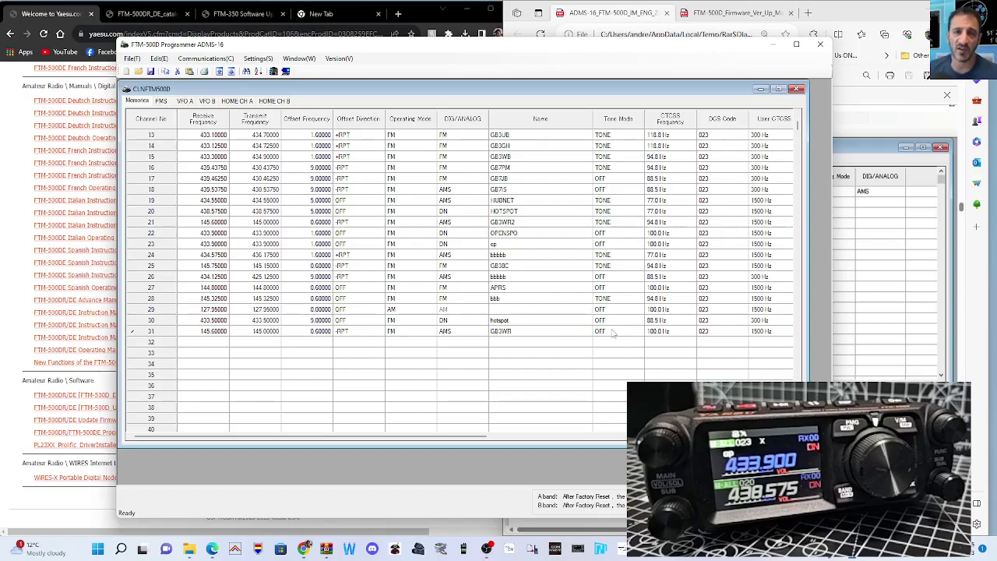
- Set the CTCSS frequency of memory channel 31 to 94.8 Hz
left_click(668, 333)
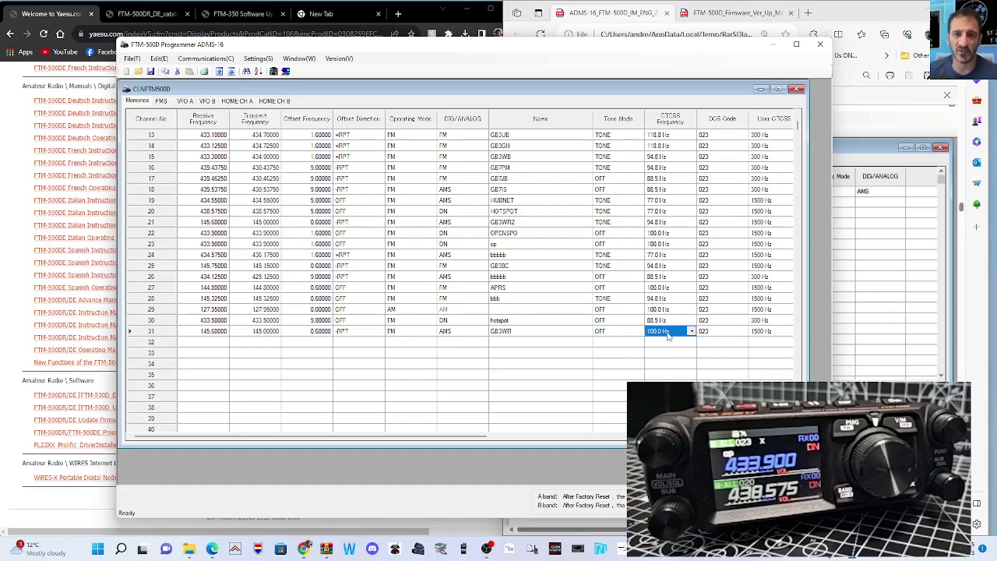
left_click(691, 331)
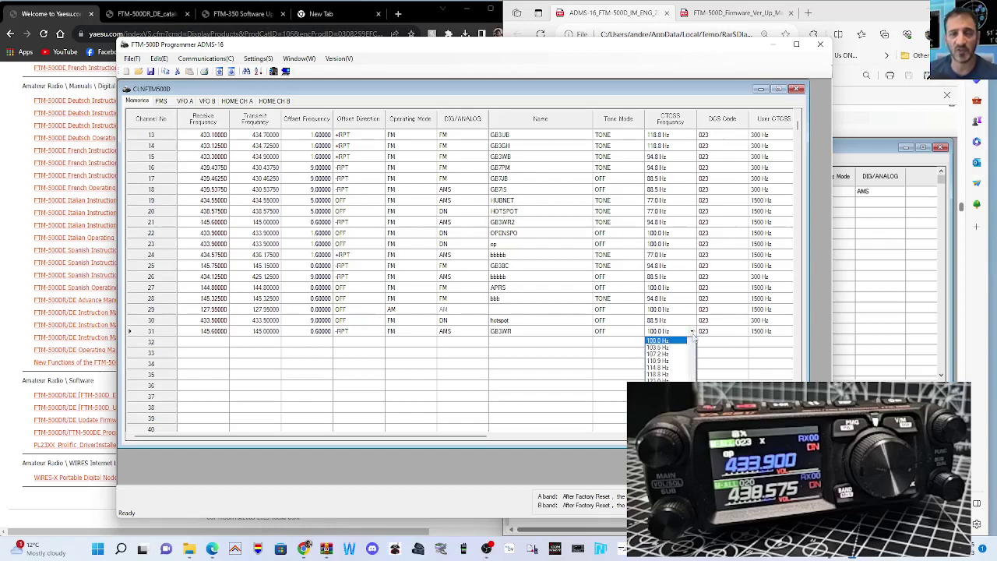
scroll(690, 375, "up", 3)
scroll(668, 366, "down", 1)
left_click(662, 374)
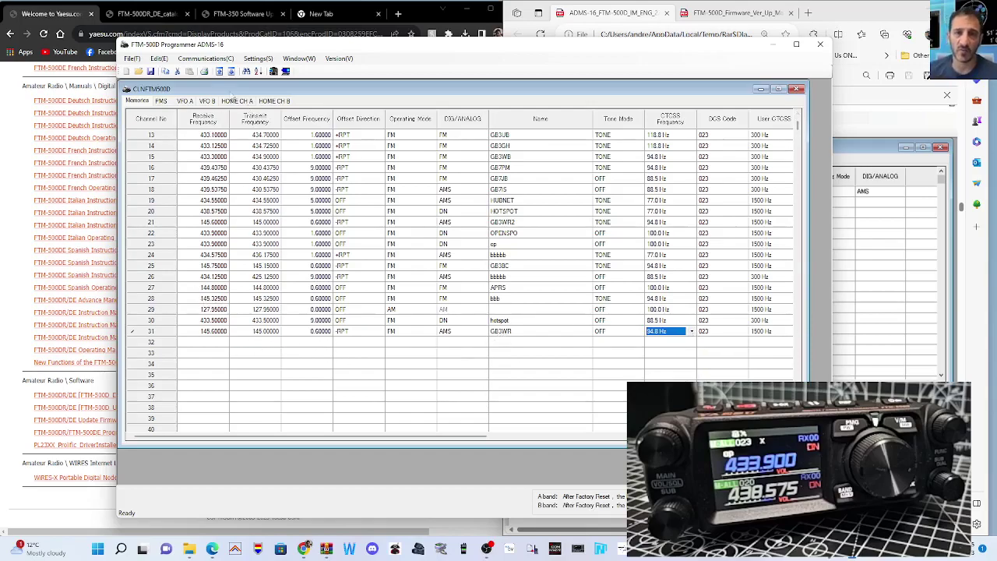
- Open the SetMode settings, reposition the window, and check the Display Select options among the Common settings
left_click(257, 59)
left_click(262, 70)
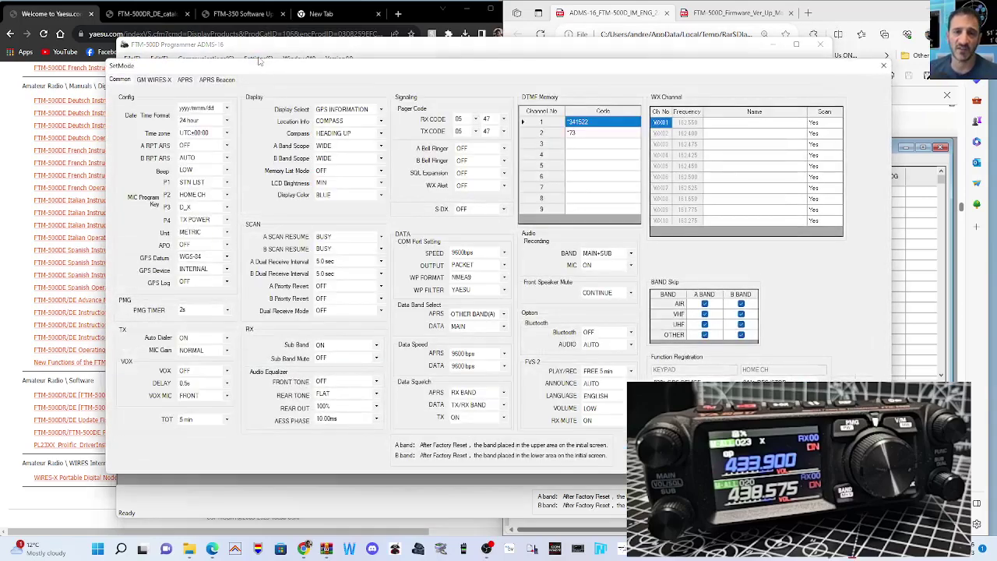
left_click_drag(716, 68, 729, 79)
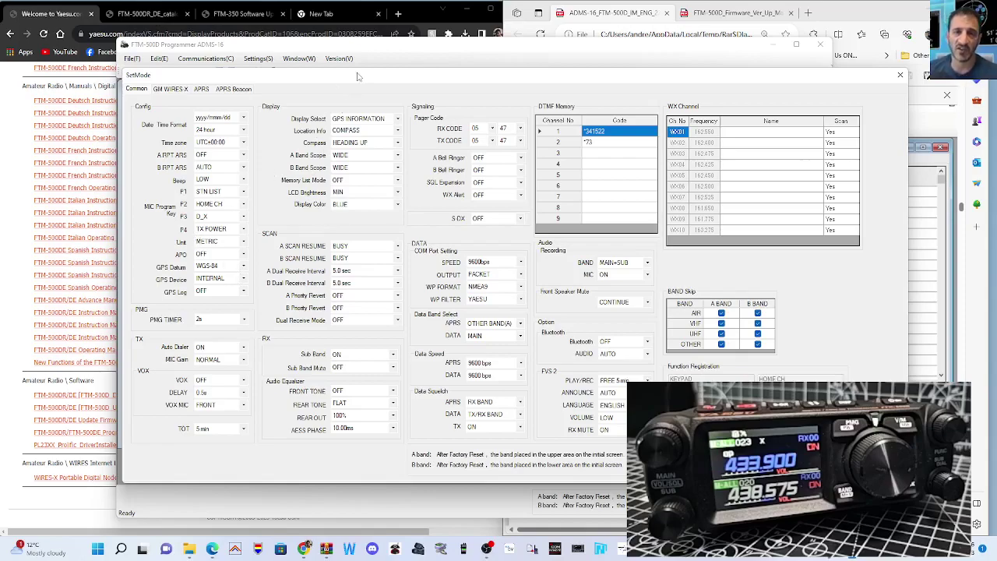
left_click_drag(359, 77, 333, 83)
left_click(372, 130)
left_click(372, 132)
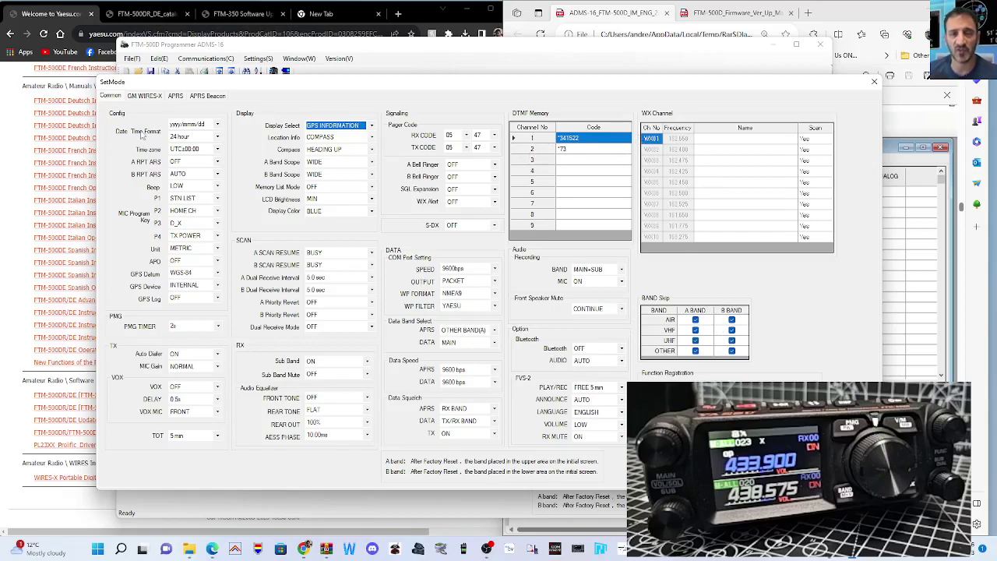
- Review the GM WIRES-X settings, comparing them with the Common settings
left_click(144, 96)
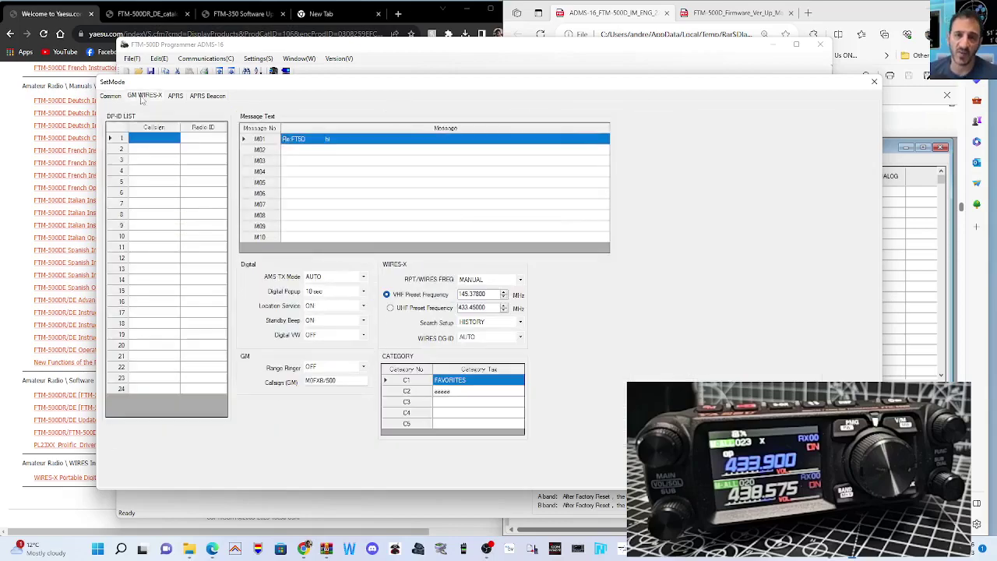
left_click(110, 96)
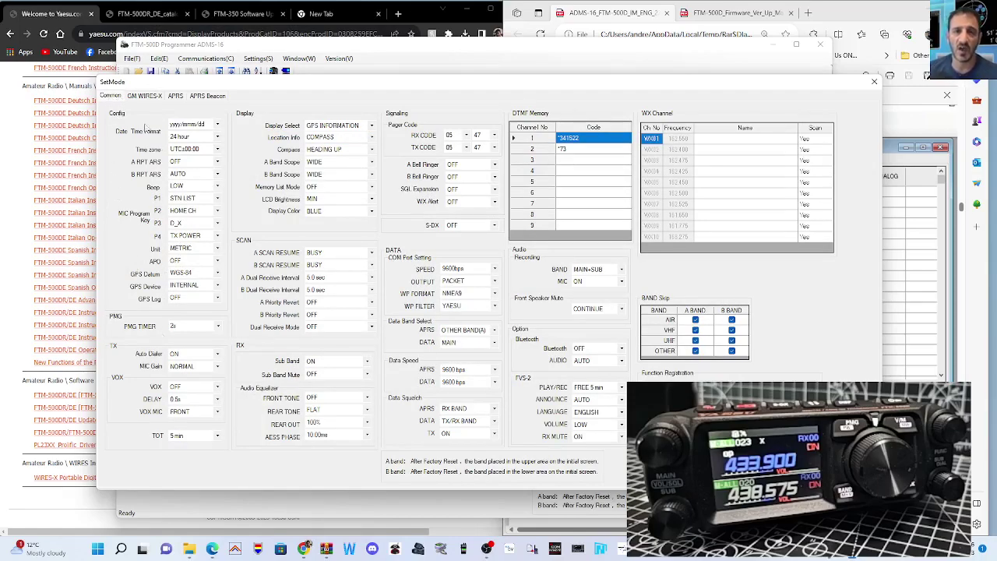
left_click(144, 97)
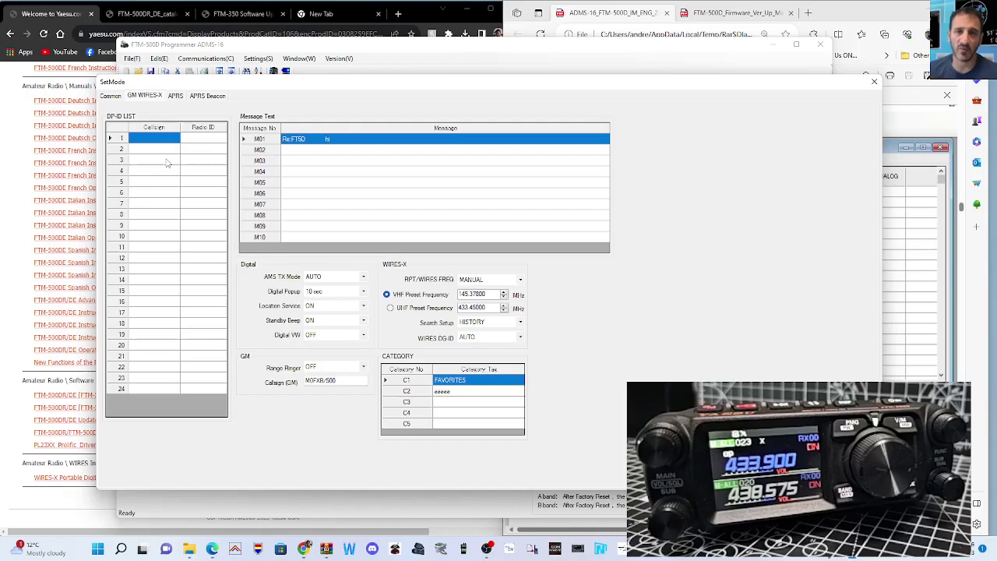
- Examine the APRS settings, including the available APRS MODEM options and the callsign suffix choices
left_click(176, 97)
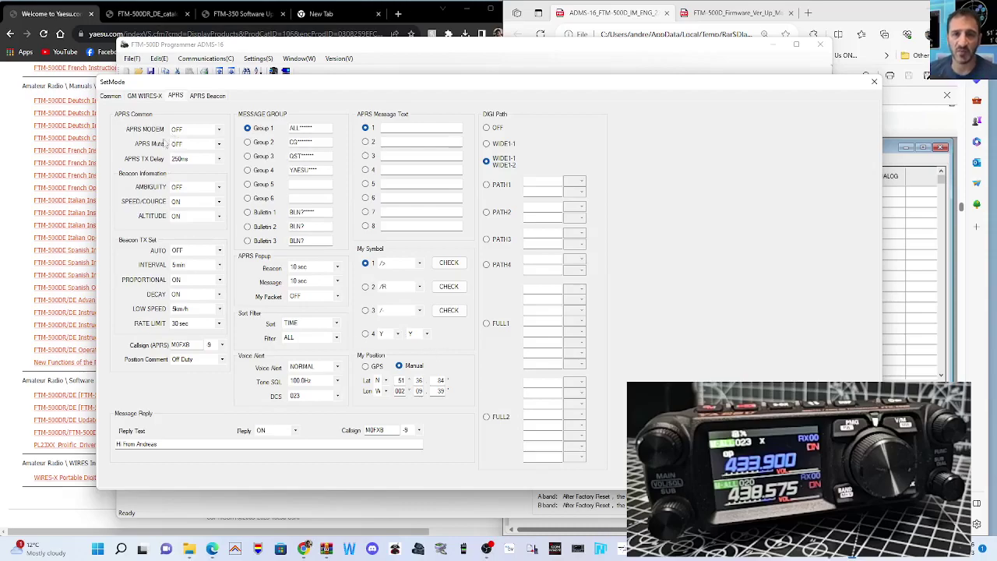
left_click(220, 130)
left_click(220, 130)
left_click(219, 130)
left_click(220, 131)
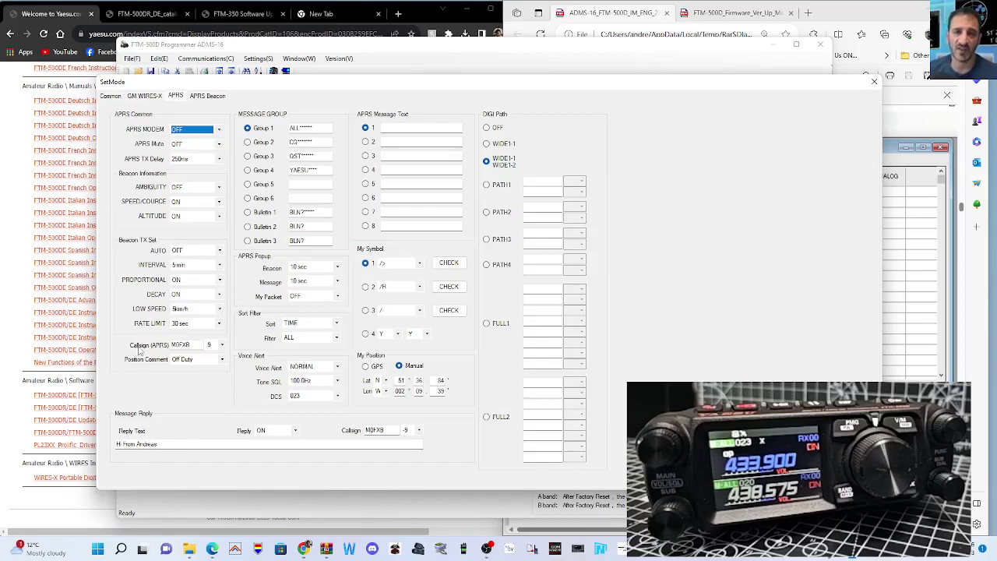
left_click(222, 345)
left_click(223, 347)
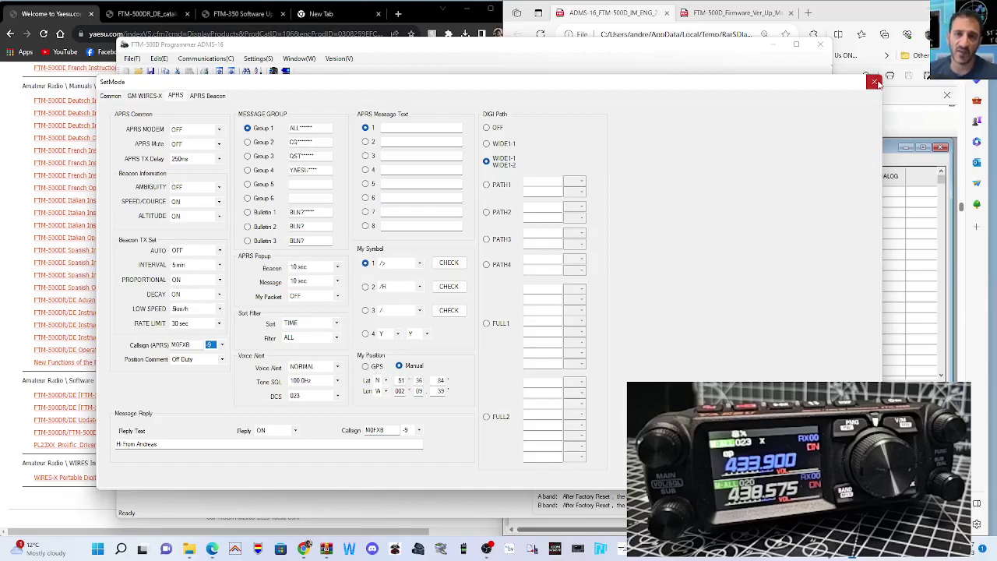
- Look at the APRS Beacon settings, return to the Common settings, and close SetMode
left_click(207, 99)
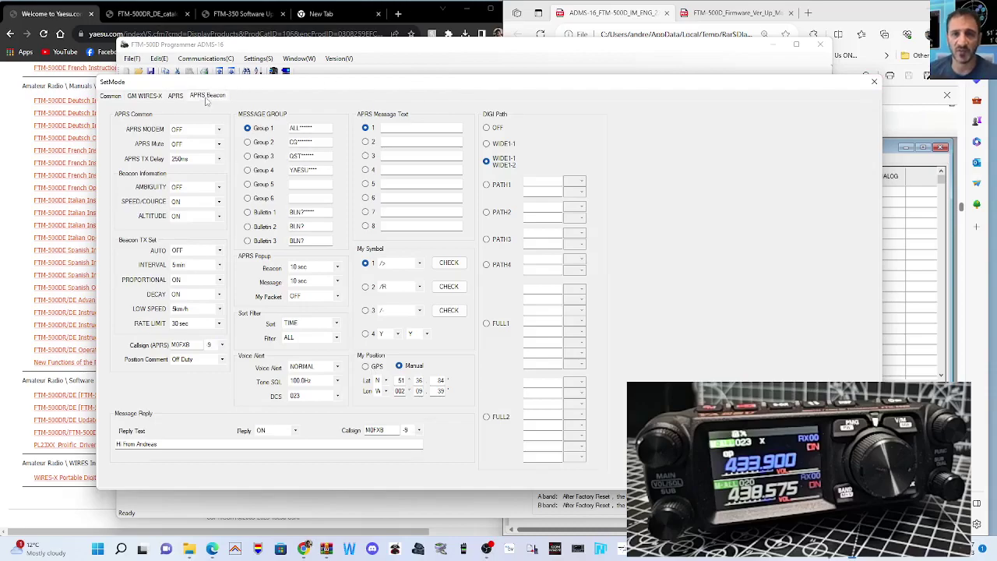
left_click(175, 96)
left_click(110, 97)
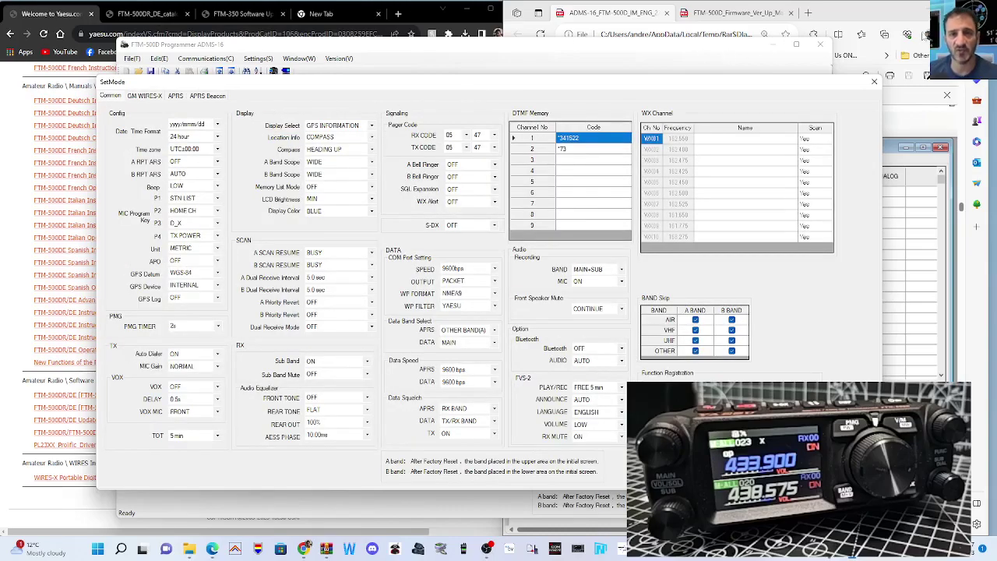
left_click(873, 83)
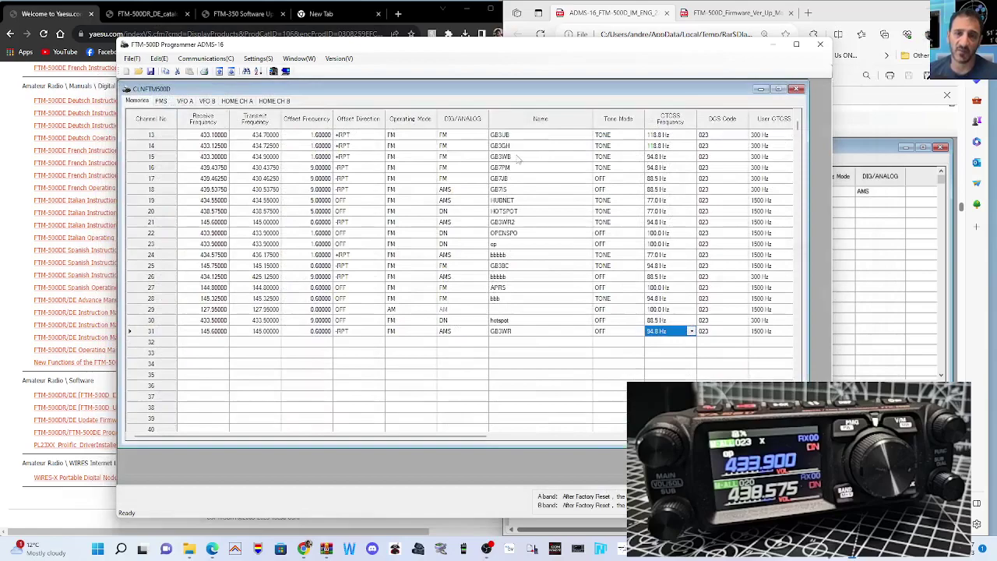
- Look through the PMS, VFO A, VFO B, HOME CH A and HOME CH B tables, and return to the Memories table
left_click(184, 102)
left_click(138, 102)
left_click(160, 102)
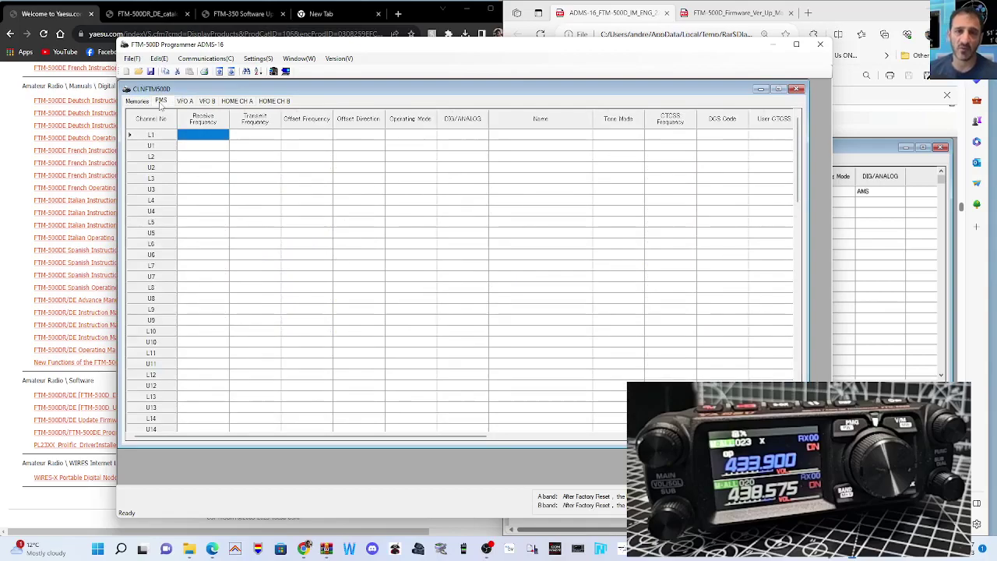
left_click(191, 105)
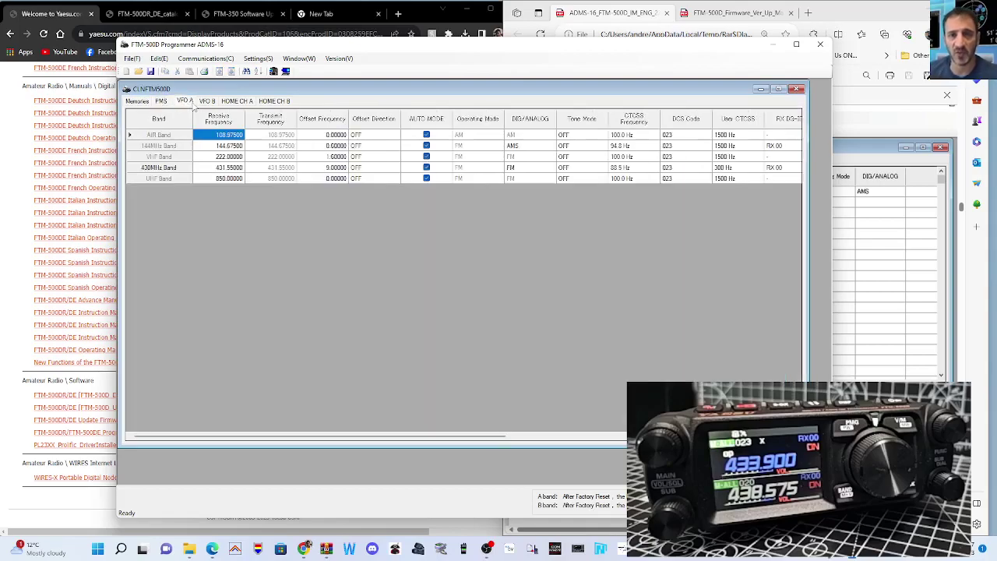
left_click(207, 102)
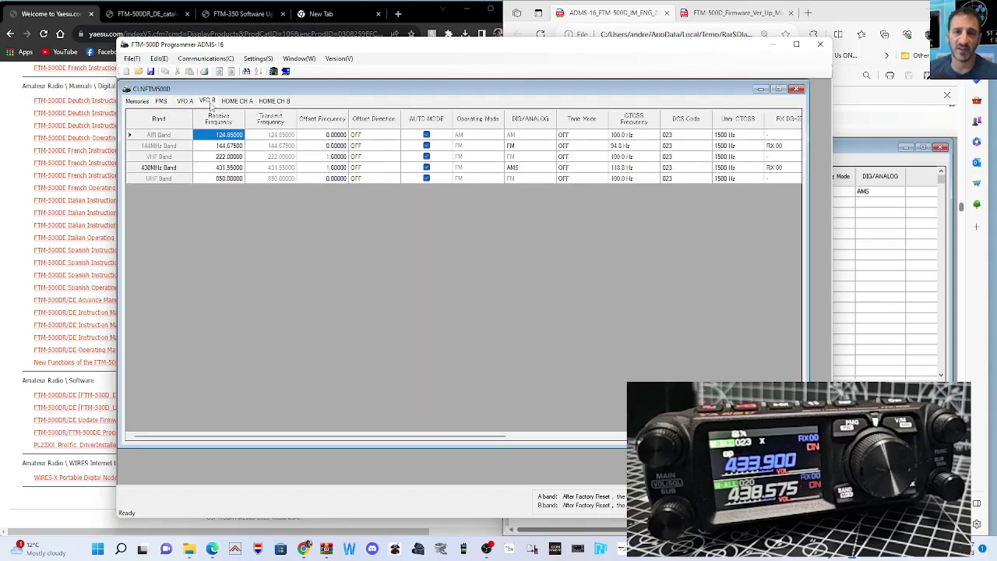
left_click(191, 104)
left_click(207, 103)
left_click(237, 102)
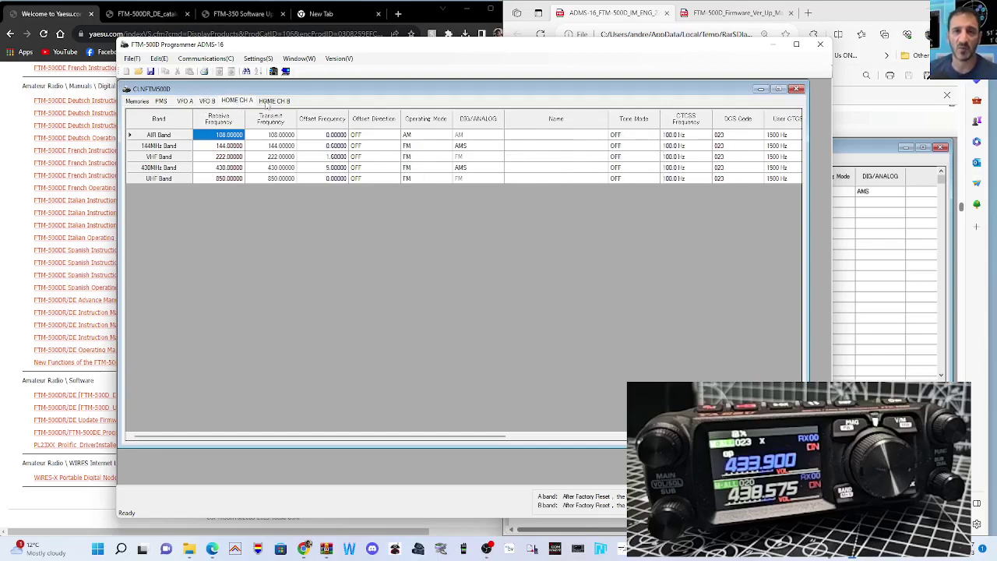
left_click(272, 102)
left_click(138, 102)
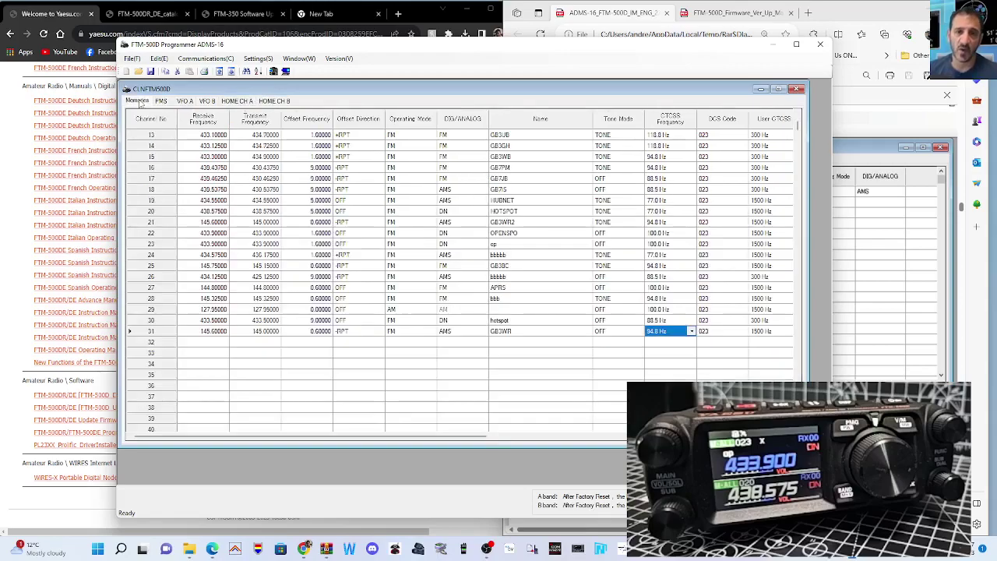
- Export the memory channels to the Desktop as a CSV file named CLNFTM500D
left_click(132, 60)
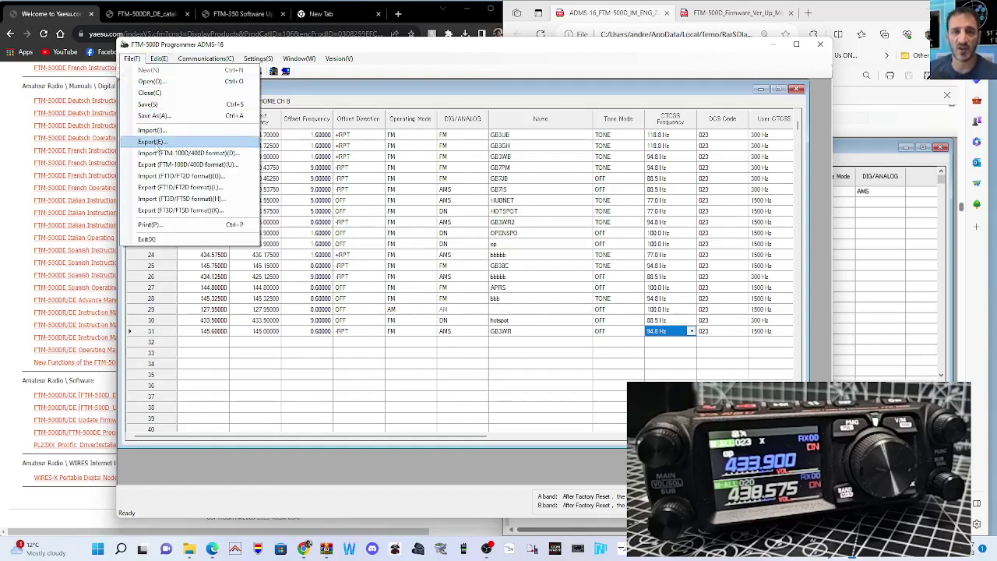
left_click(152, 142)
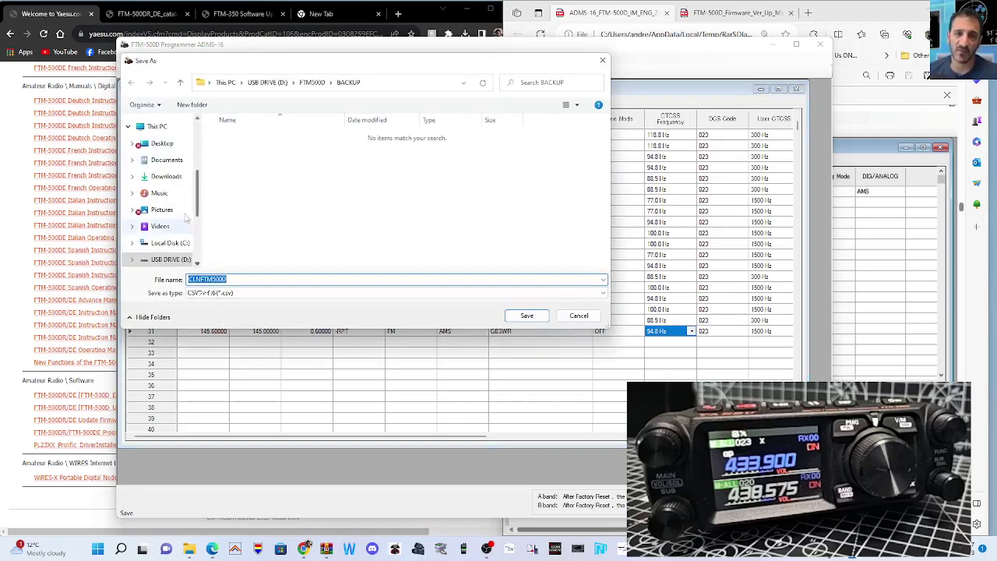
scroll(173, 172, "up", 3)
left_click(162, 144)
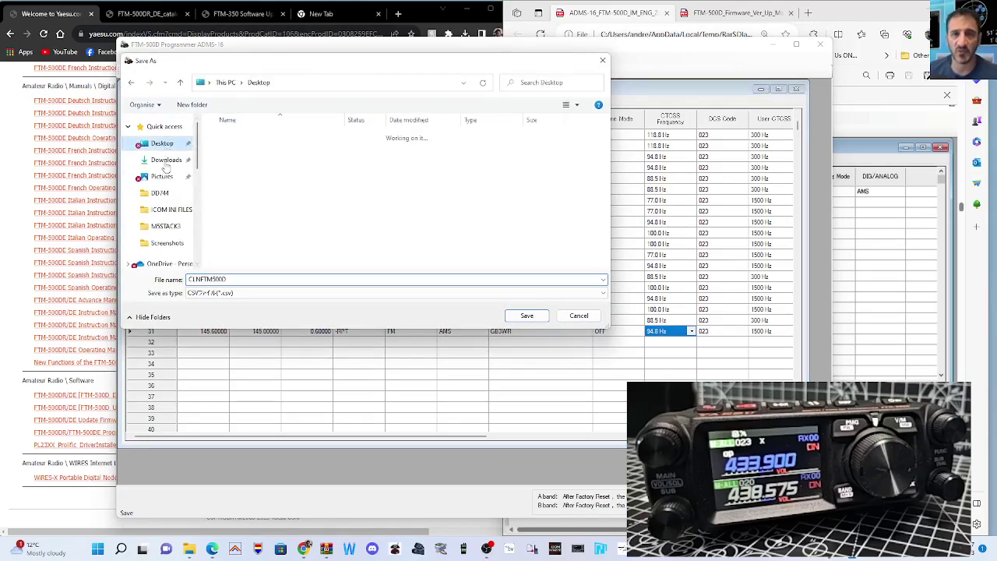
left_click(527, 316)
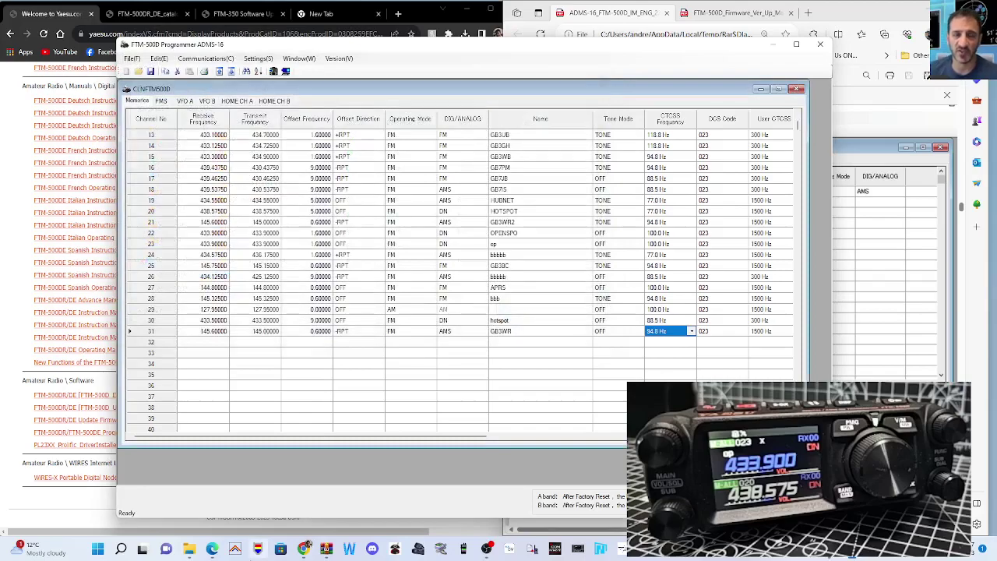
mouse_move(194, 551)
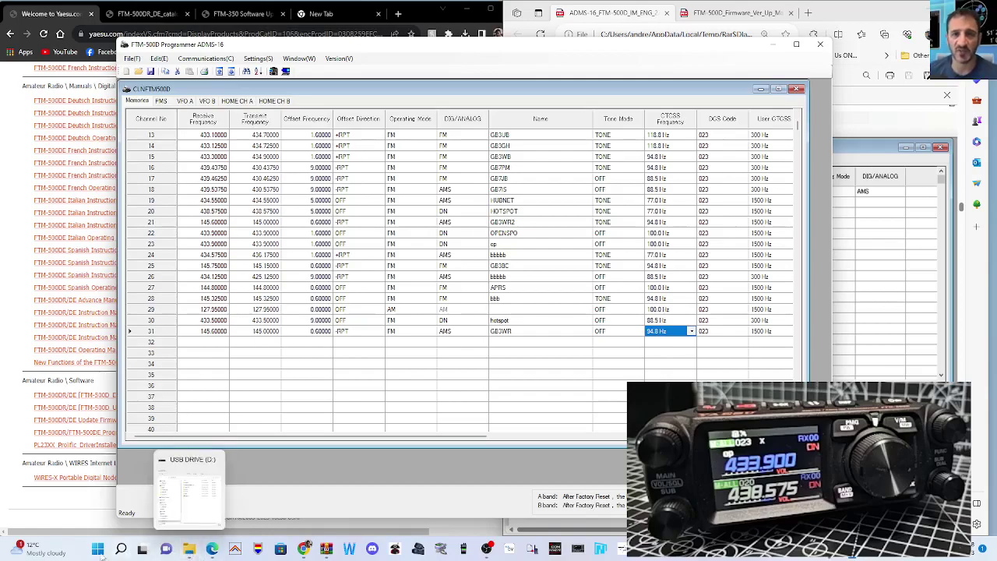
- Look through the Desktop folder for the exported CSV file and open the 500 folder
left_click(189, 549)
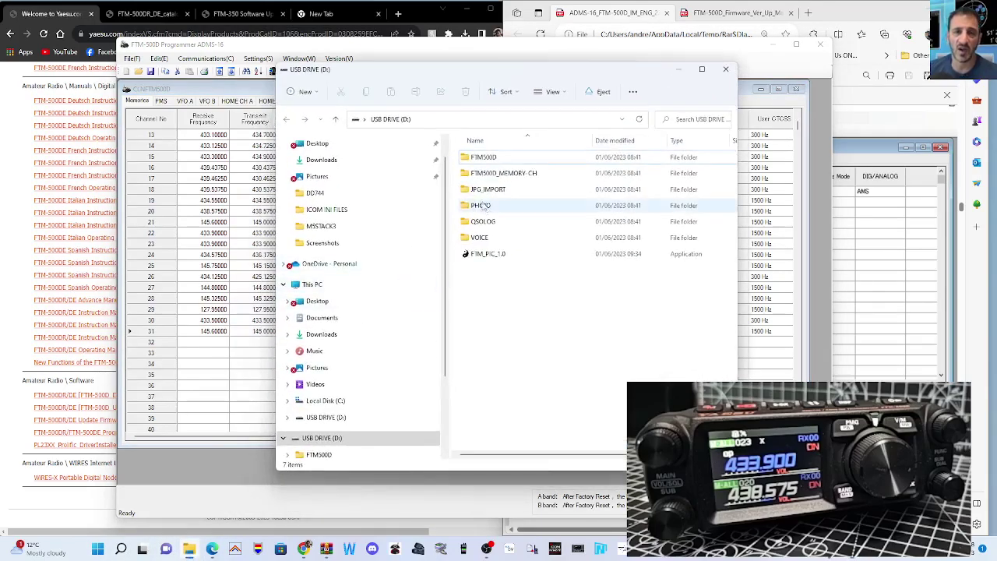
left_click(327, 145)
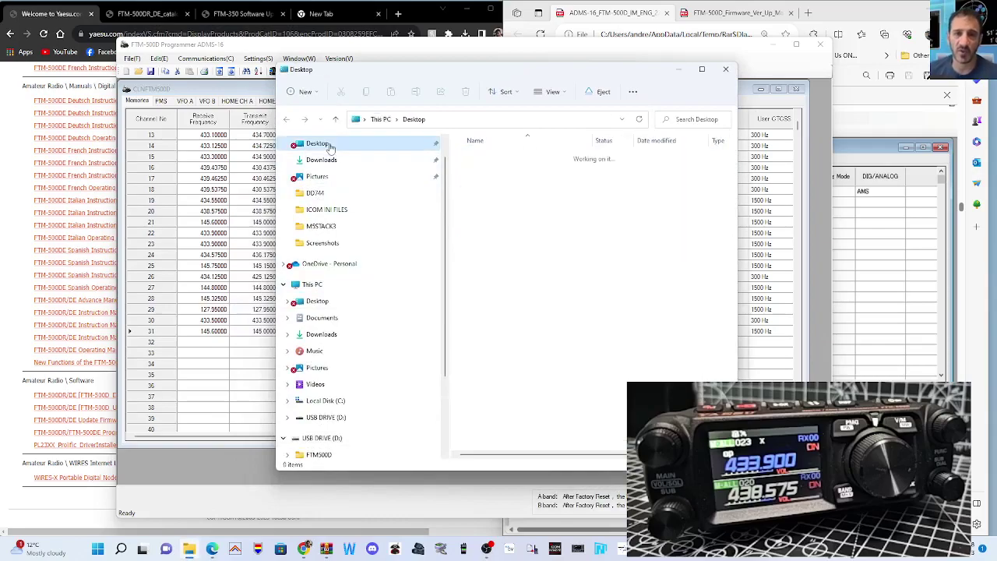
scroll(449, 305, "down", 2)
scroll(449, 306, "up", 2)
scroll(651, 357, "down", 10)
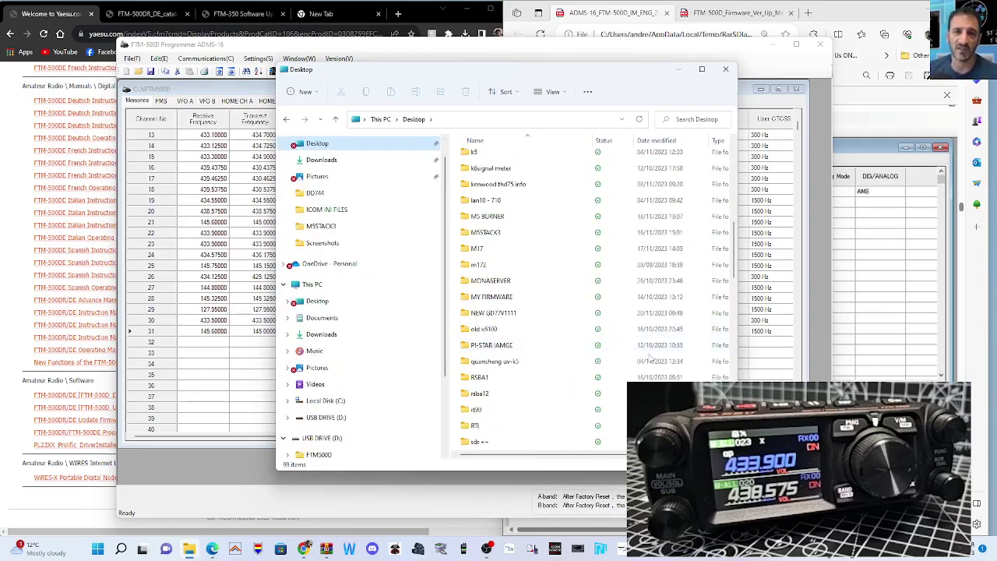
scroll(651, 357, "down", 12)
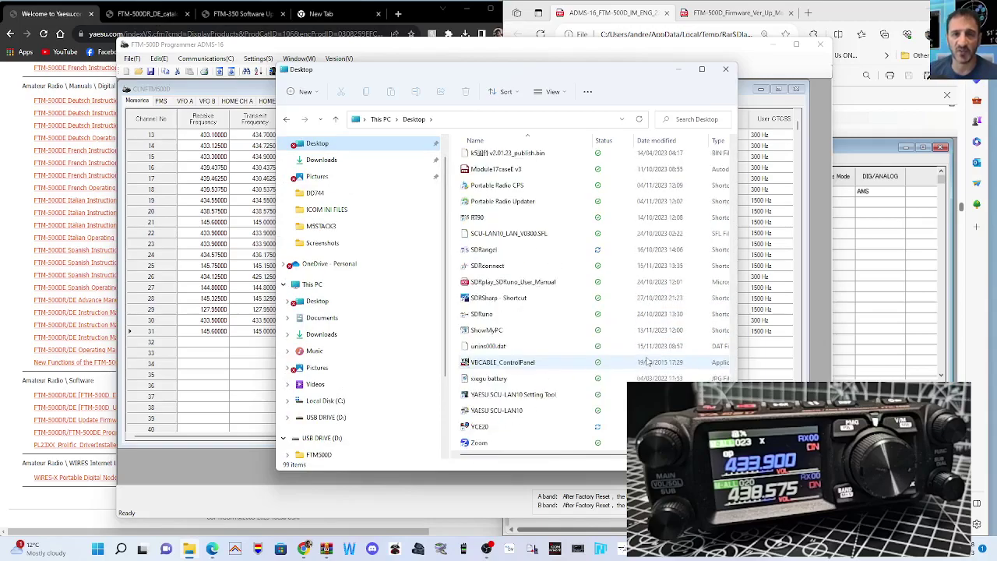
scroll(645, 361, "up", 3)
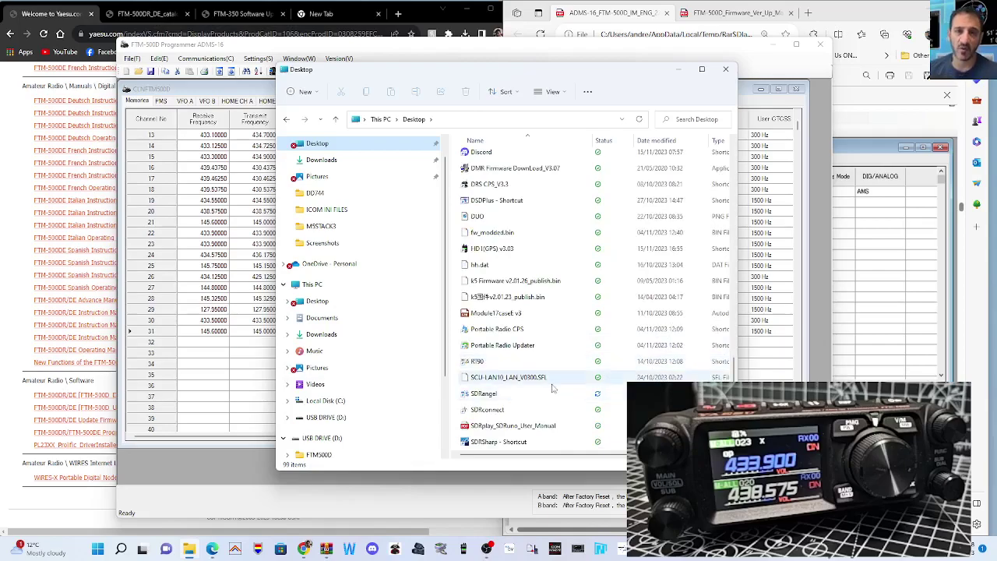
scroll(624, 362, "up", 1)
scroll(503, 300, "up", 5)
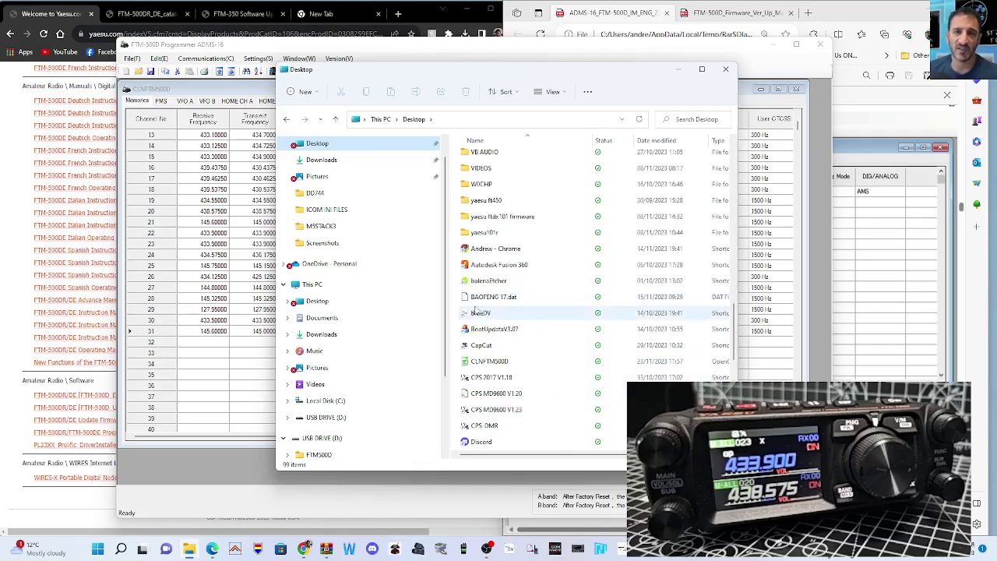
scroll(514, 308, "up", 10)
scroll(518, 311, "up", 3)
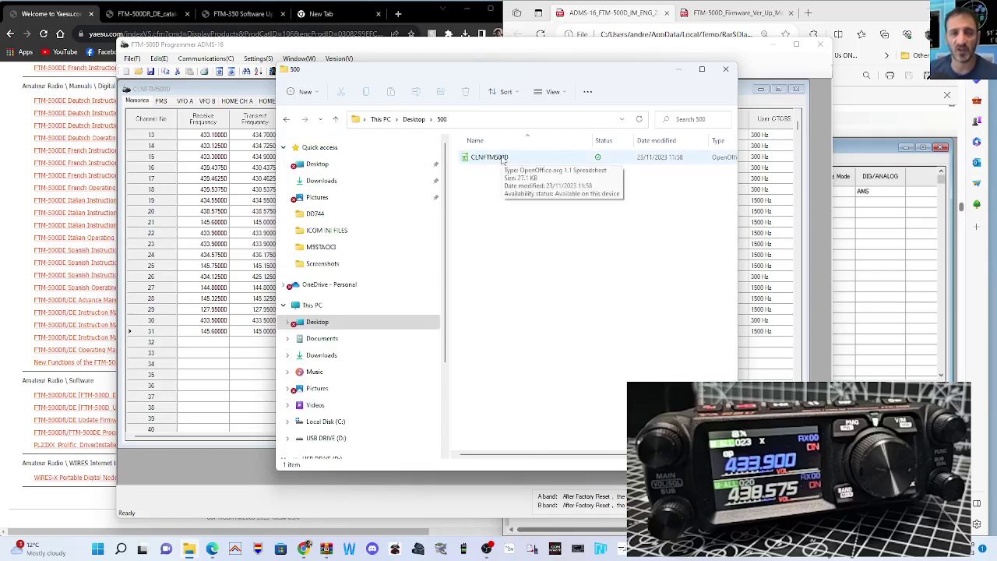
- Open the CLNFTM500D CSV file to preview its contents, and dismiss the text import
left_click(503, 161)
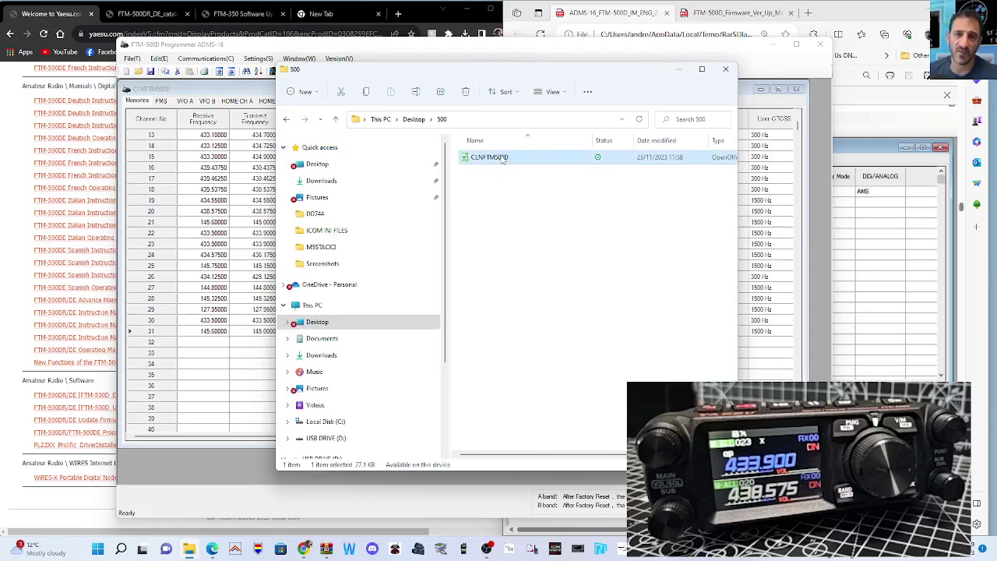
double_click(504, 159)
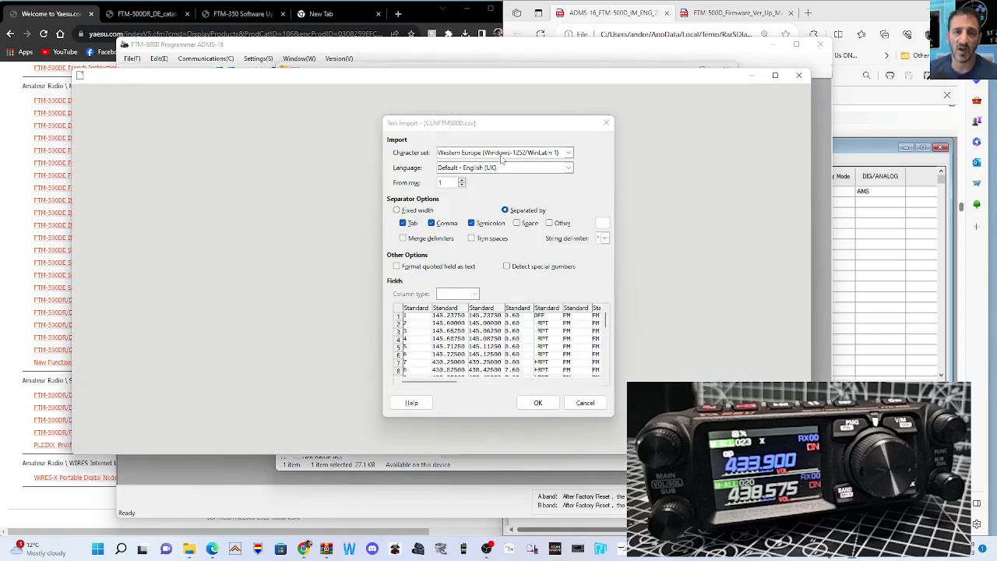
left_click(605, 124)
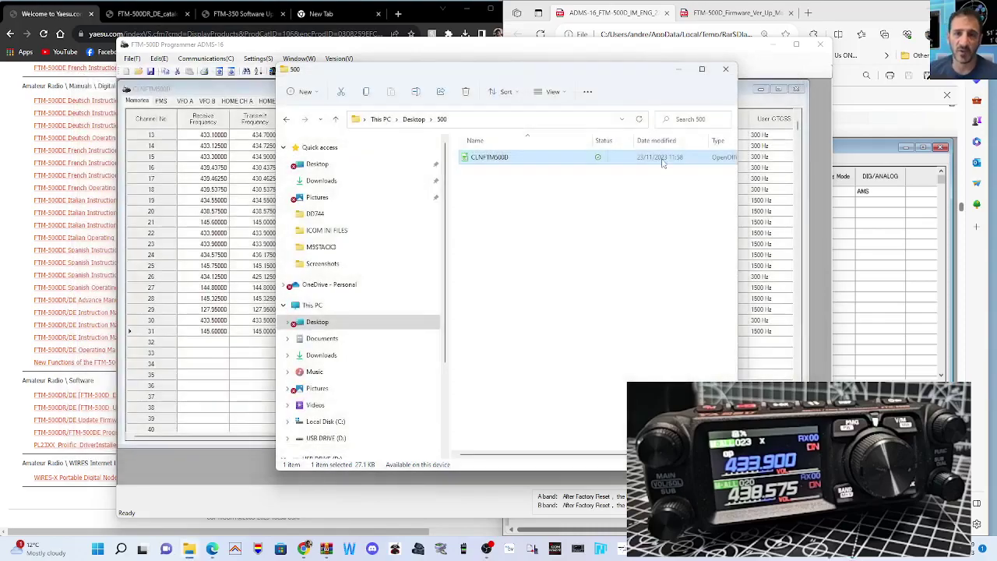
- Examine the general, security, details, previous versions and document statistics properties of the CLNFTM500D file, and close the folder window
right_click(534, 157)
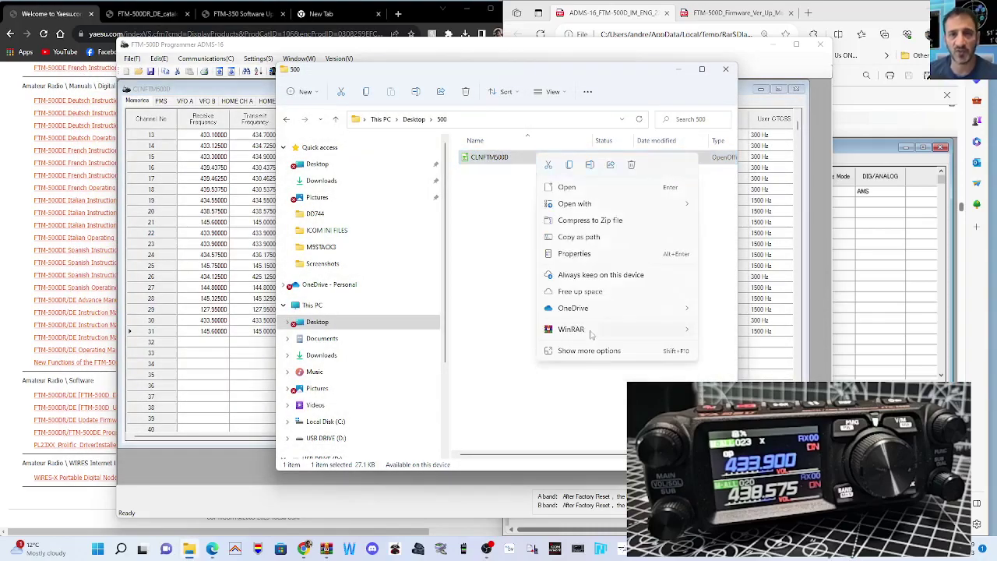
left_click(588, 355)
left_click(616, 341)
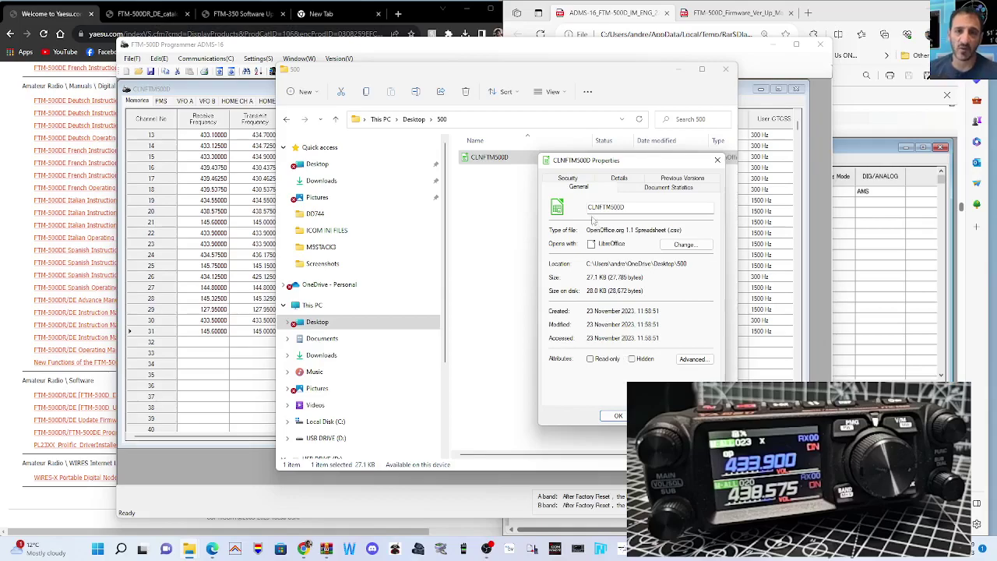
left_click(568, 179)
left_click(608, 190)
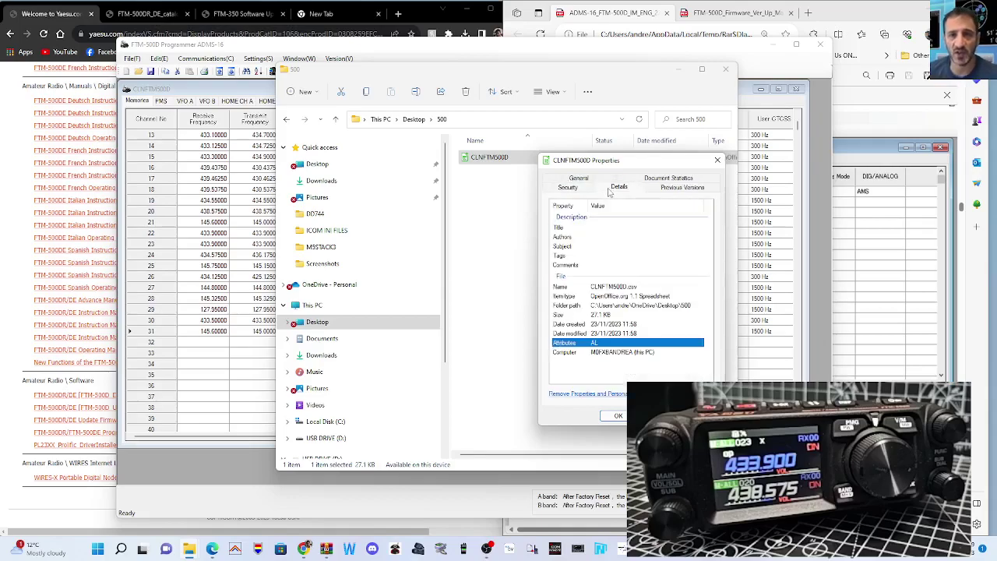
left_click(579, 180)
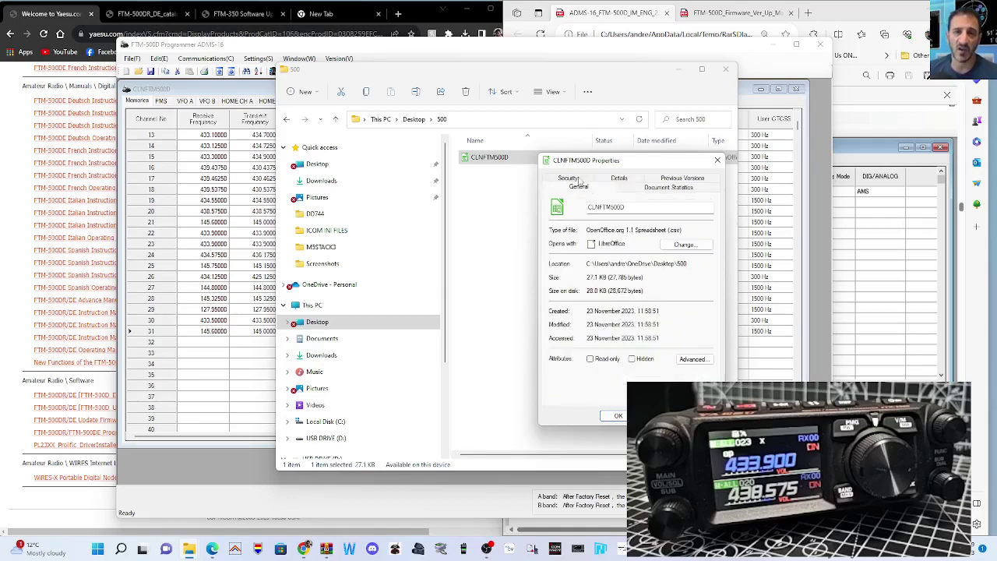
left_click(621, 190)
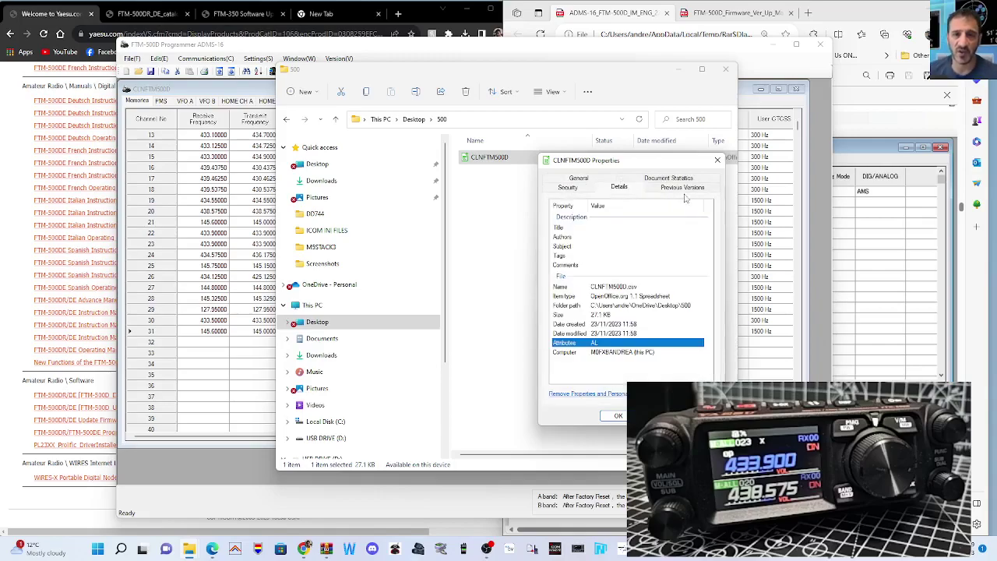
left_click(683, 190)
left_click(672, 181)
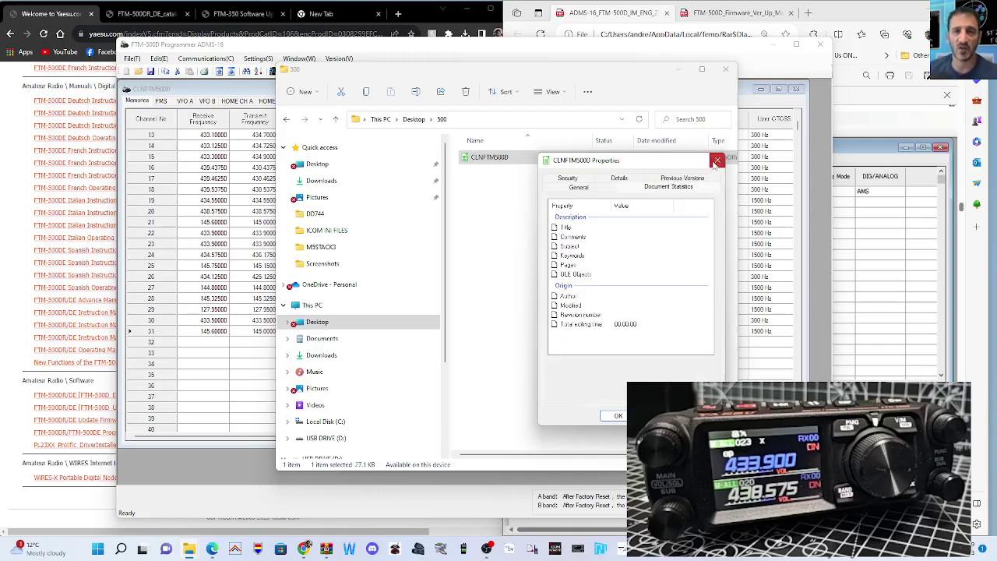
left_click(716, 161)
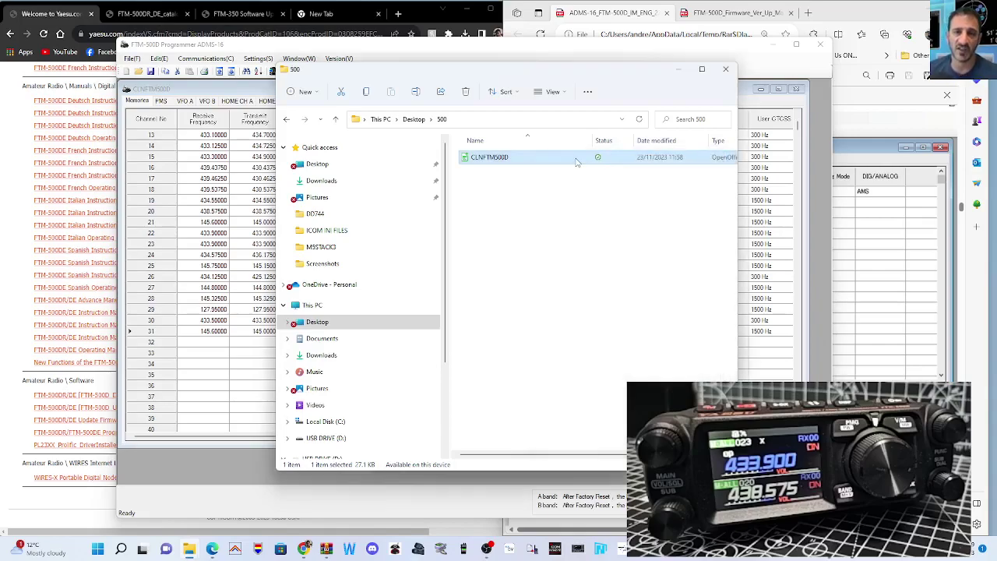
left_click(725, 69)
- Save the radio data in the Desktop's 500 folder as FTM-500D Untitled1 with the FTM500D file type
left_click(131, 58)
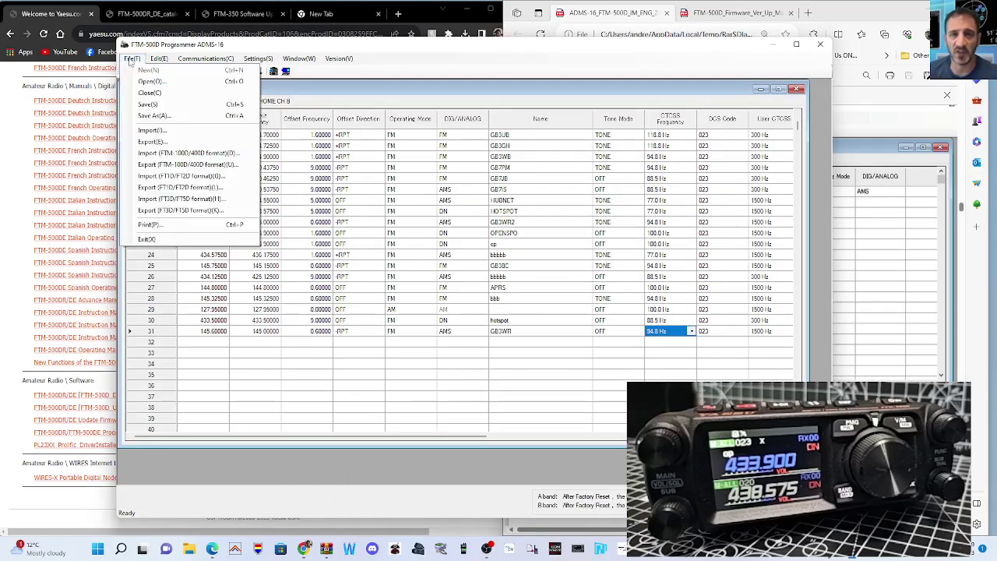
left_click(163, 115)
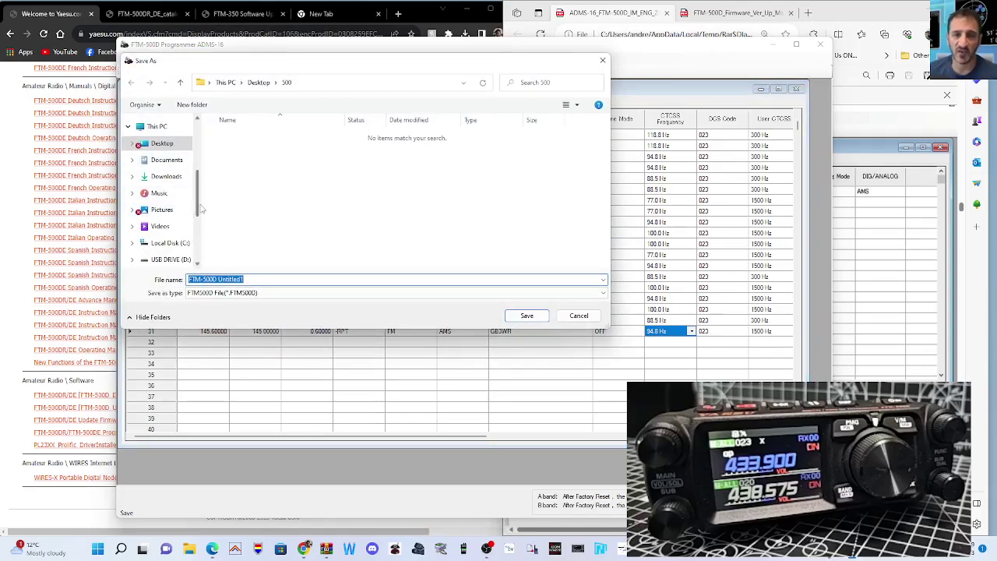
scroll(198, 187, "up", 3)
left_click(603, 293)
left_click(605, 295)
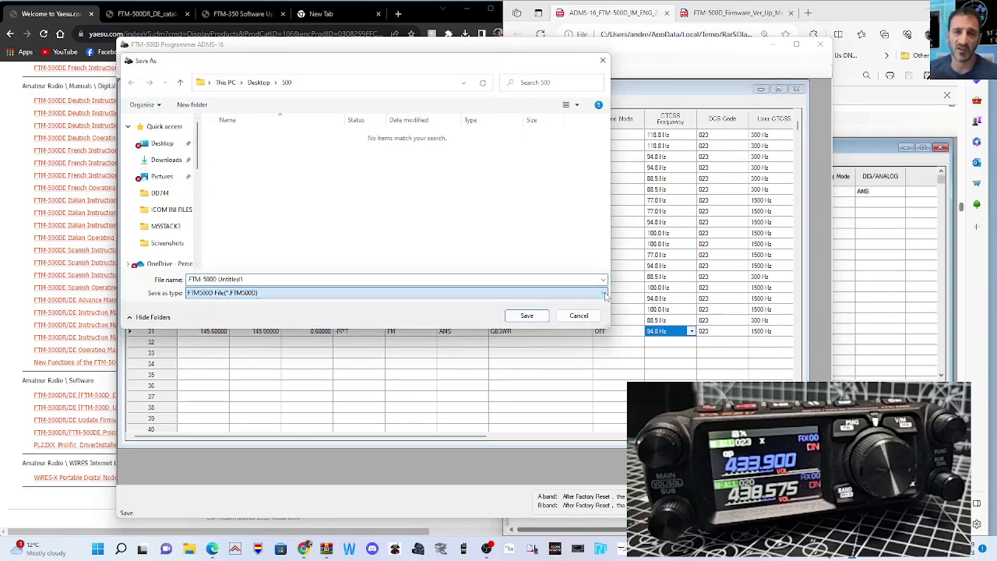
left_click(162, 144)
left_click(381, 152)
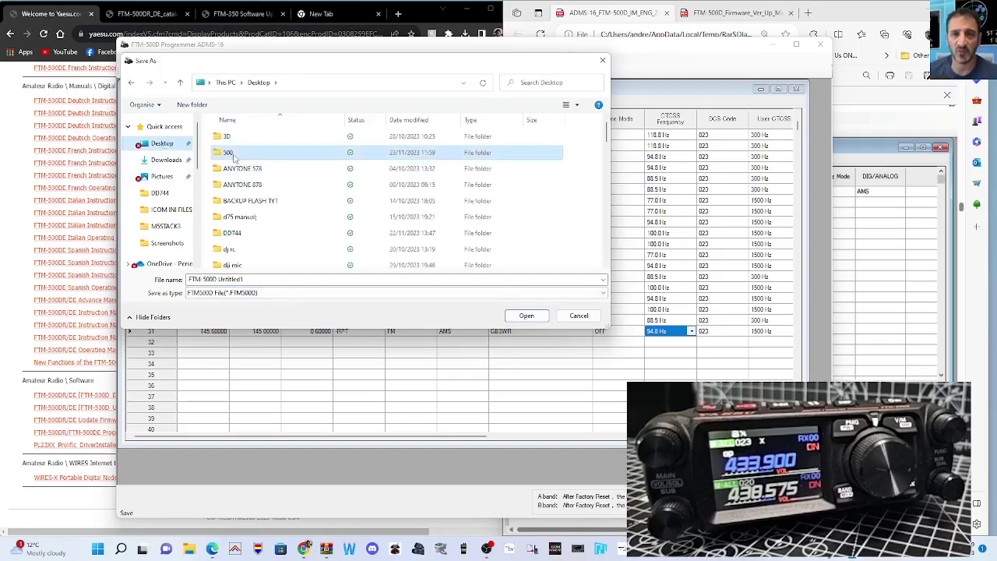
left_click(521, 316)
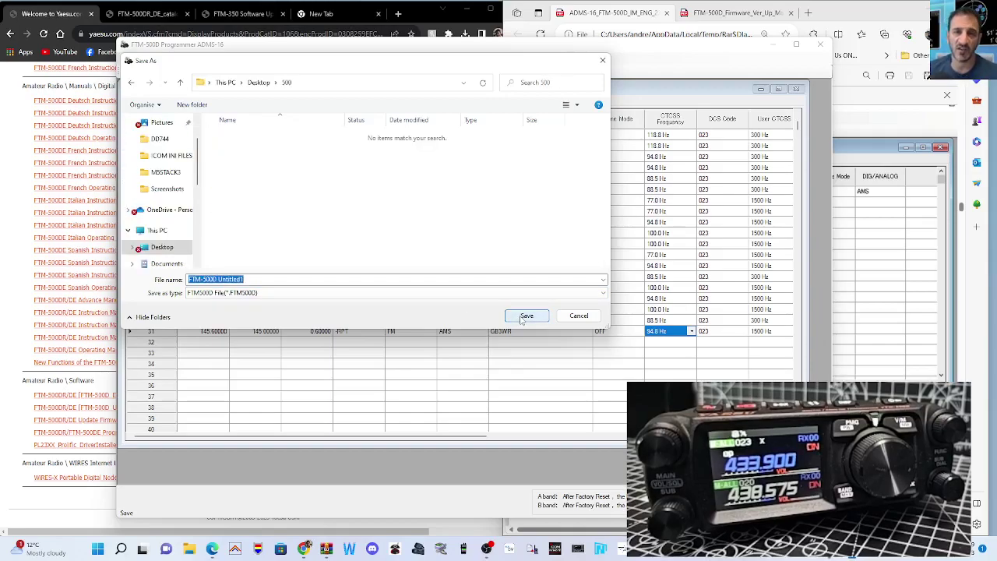
left_click(527, 315)
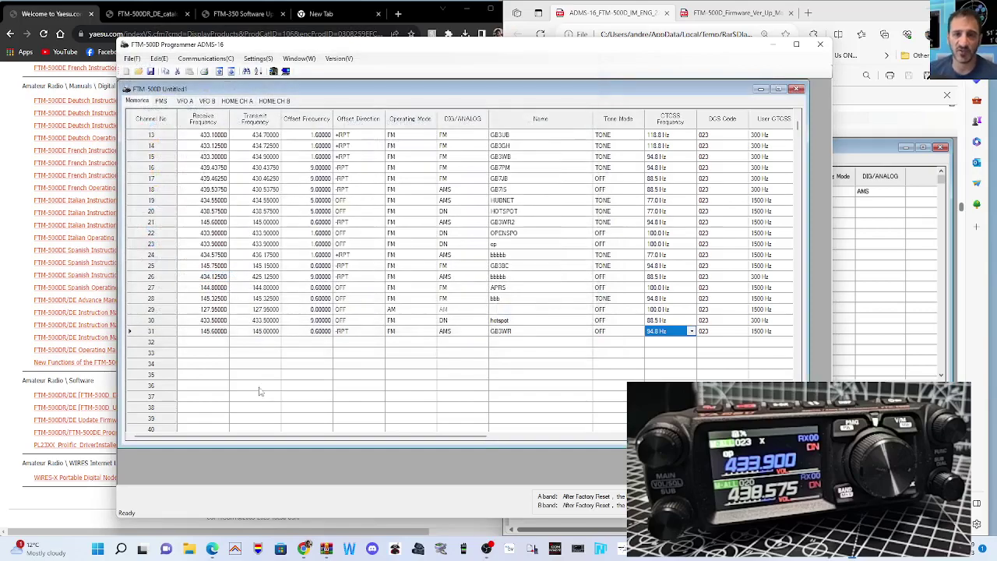
- Browse to the Desktop's 500 folder to view the saved radio data file
left_click(190, 549)
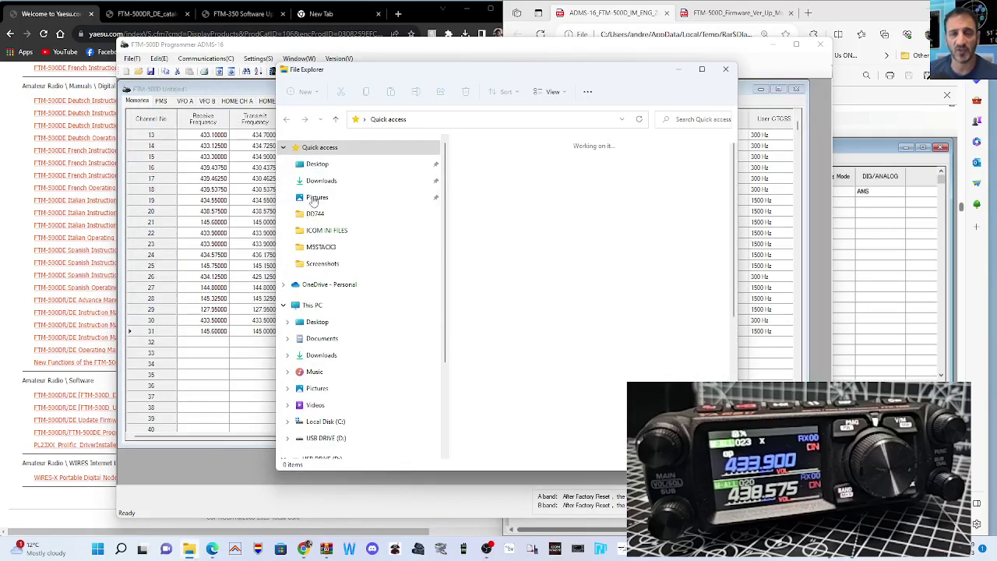
left_click(316, 166)
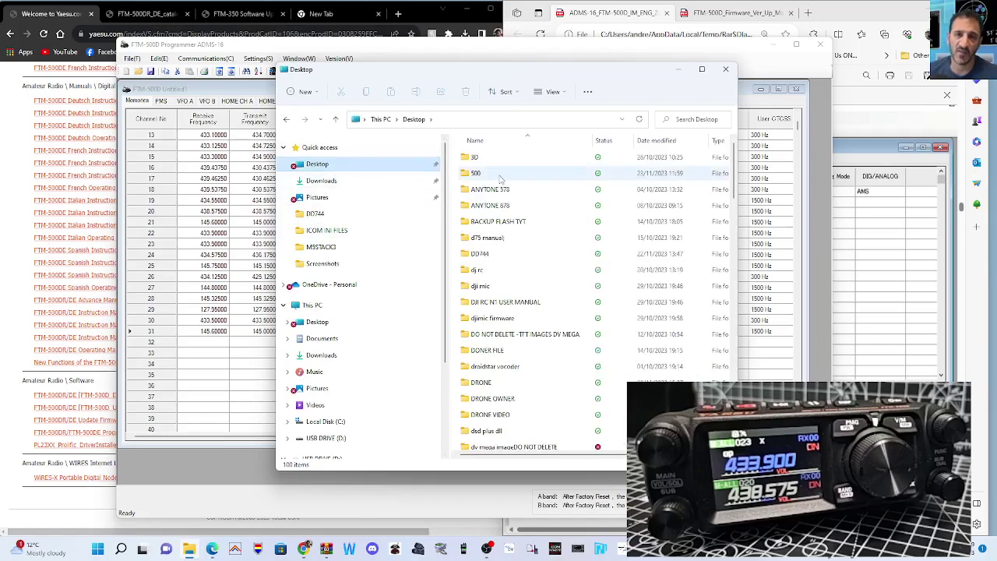
double_click(499, 174)
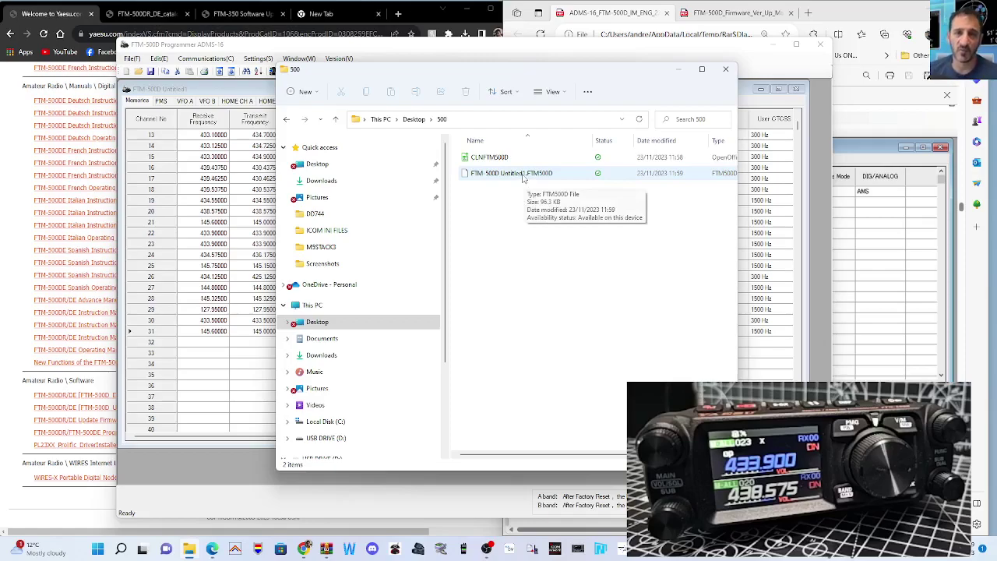
- Examine the general, security, details and previous versions properties of FTM-500D Untitled1.FTM500D, and close the folder window
left_click(523, 176)
right_click(522, 176)
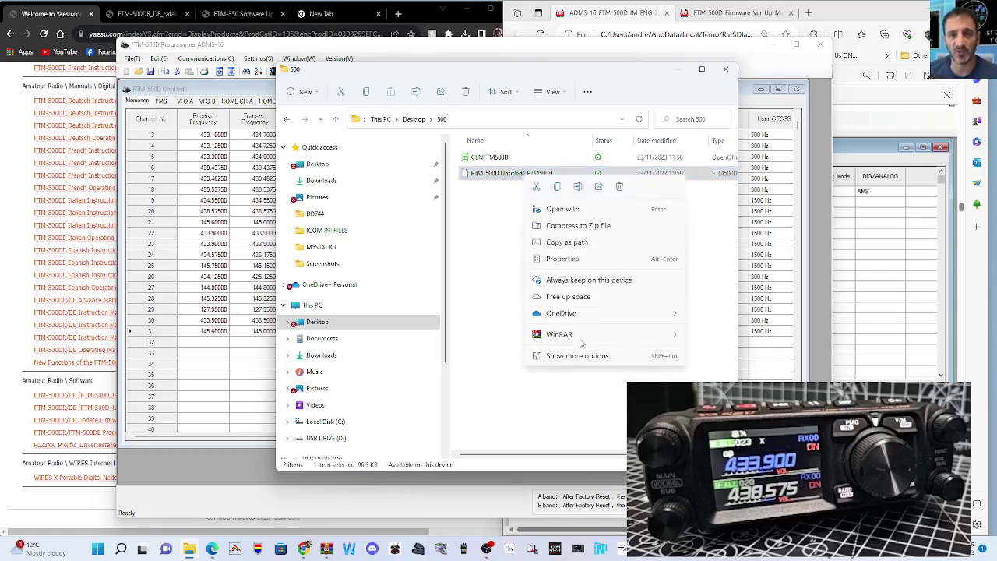
left_click(580, 358)
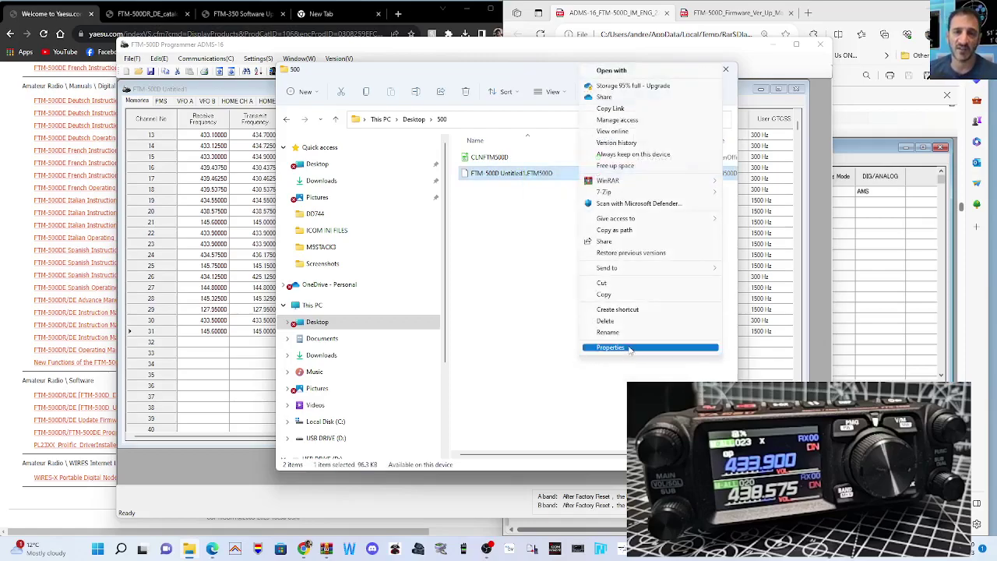
left_click(628, 349)
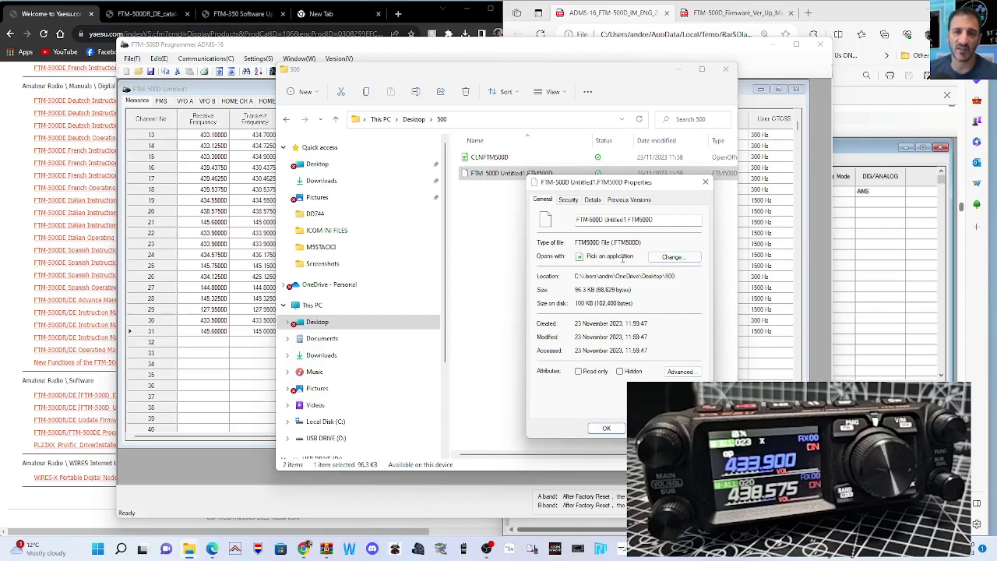
left_click(569, 200)
left_click(592, 201)
left_click(628, 200)
left_click(705, 183)
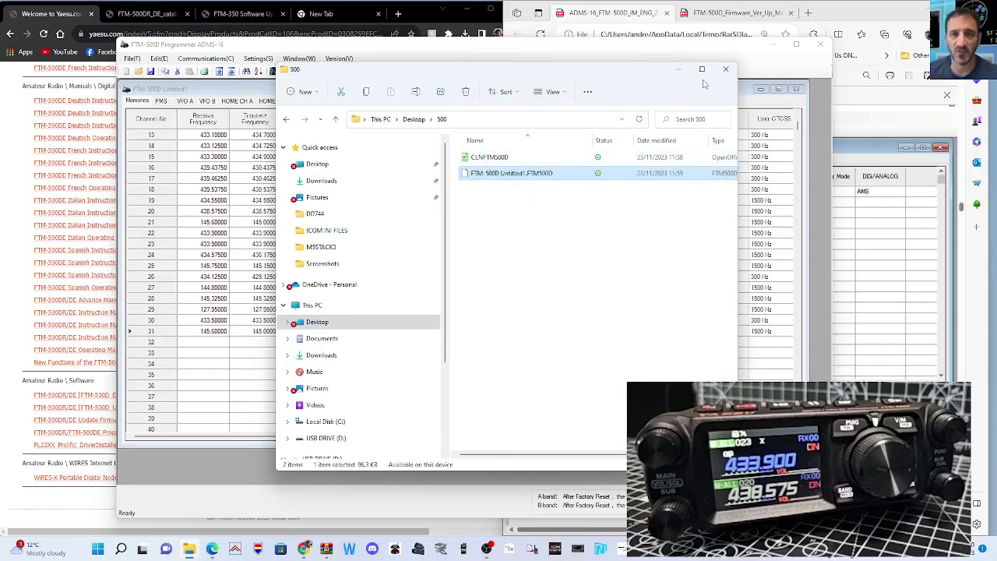
left_click(725, 68)
left_click_drag(576, 53, 618, 71)
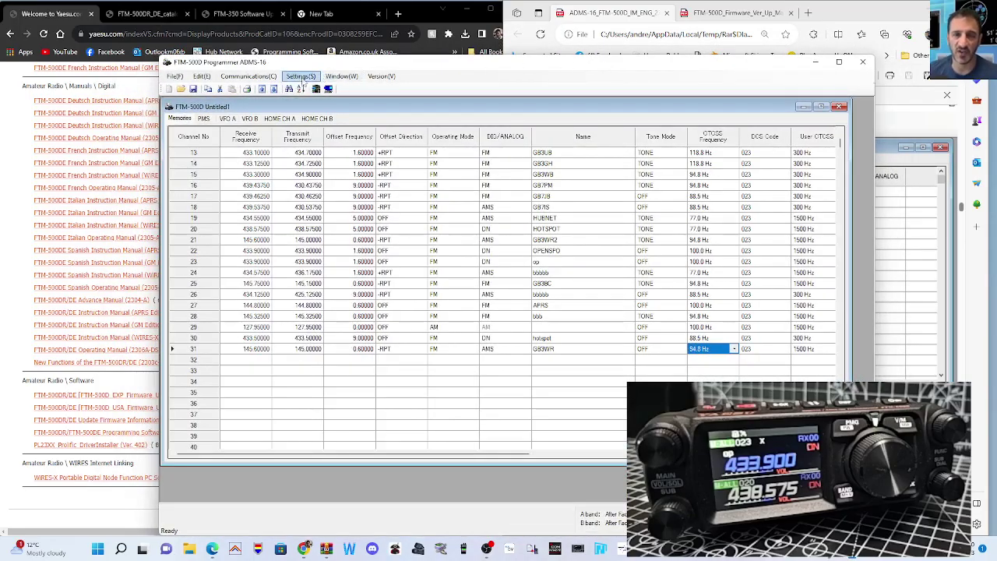
left_click(233, 77)
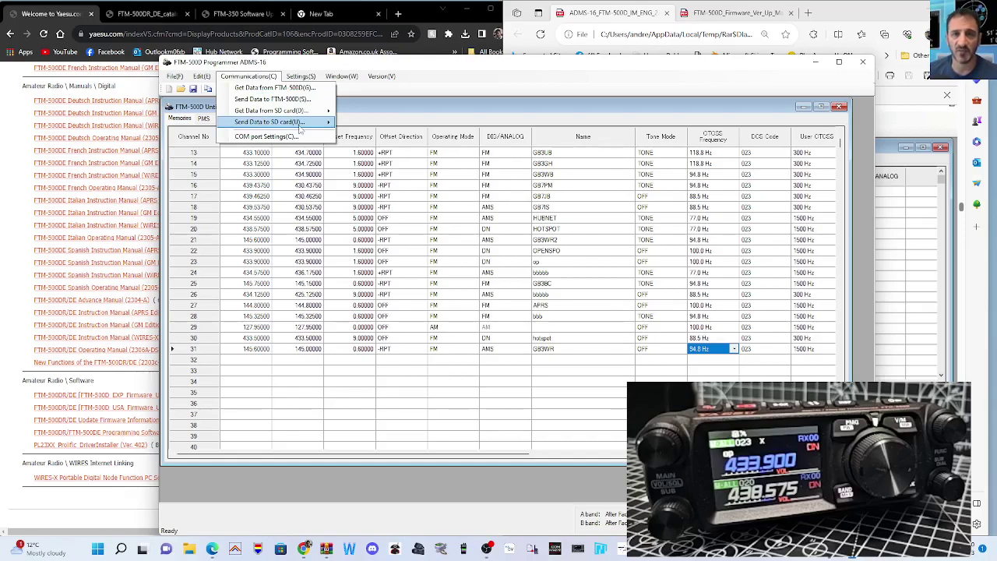
left_click(300, 77)
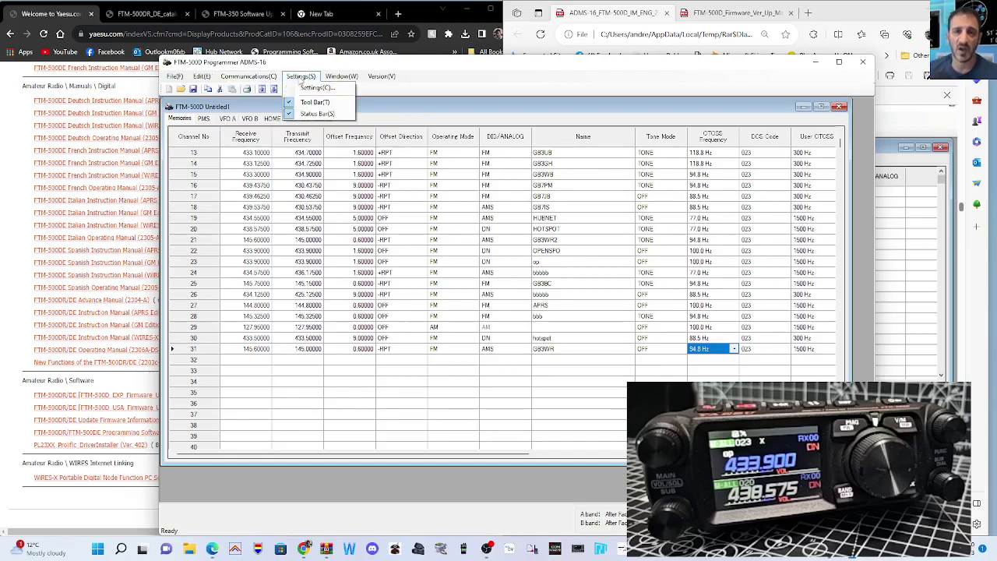
mouse_move(381, 78)
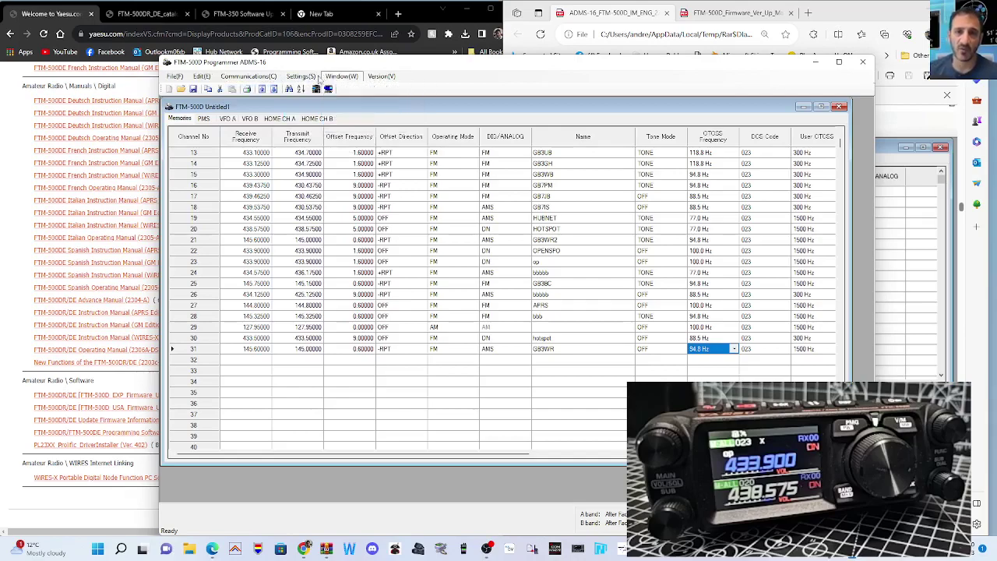
- Send all the radio data to the SD card, replacing CLNFTM500D.dat in the USB drive's FTM500D BACKUP folder
mouse_move(205, 80)
left_click(244, 76)
left_click(244, 77)
mouse_move(261, 113)
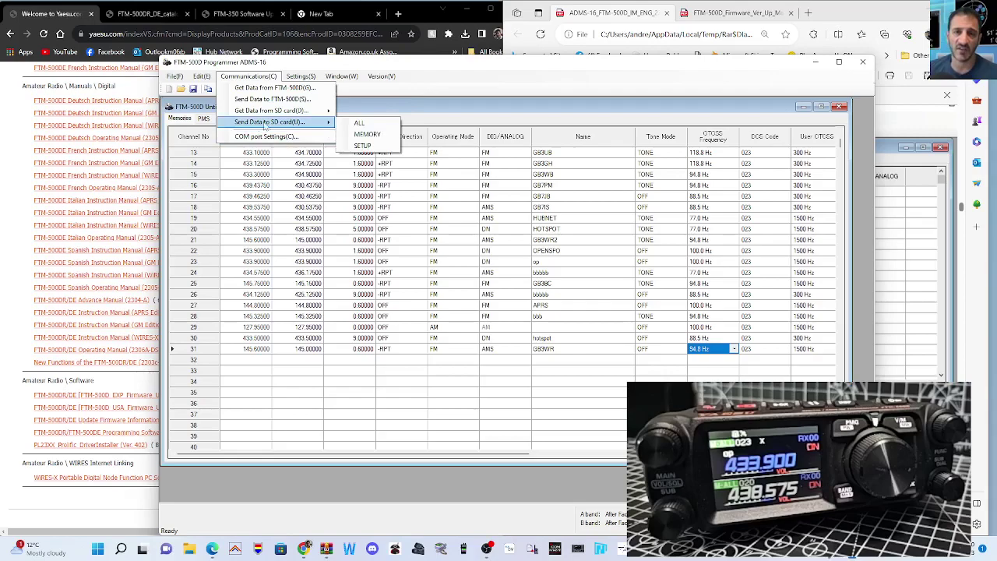
left_click(357, 125)
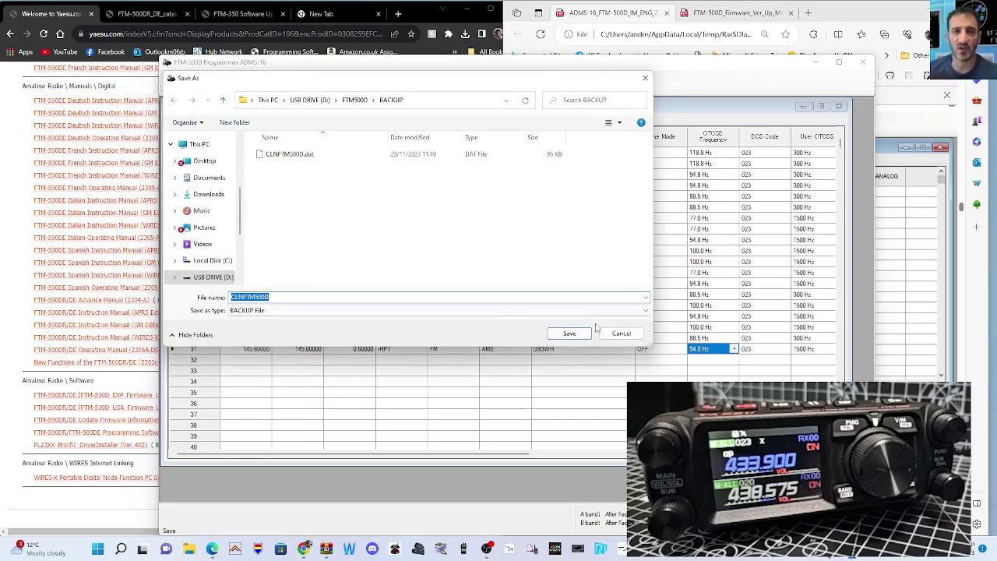
left_click(297, 160)
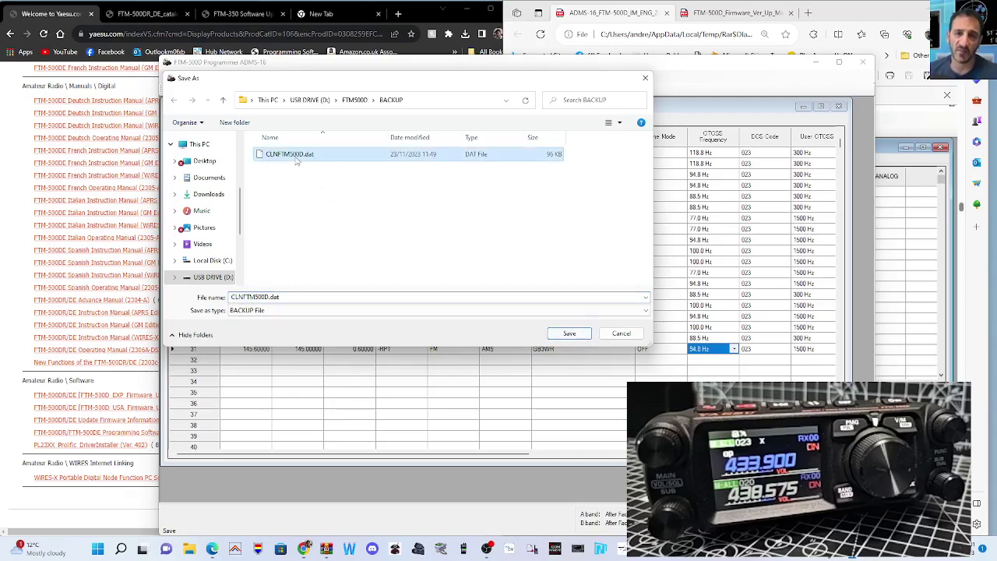
left_click(568, 334)
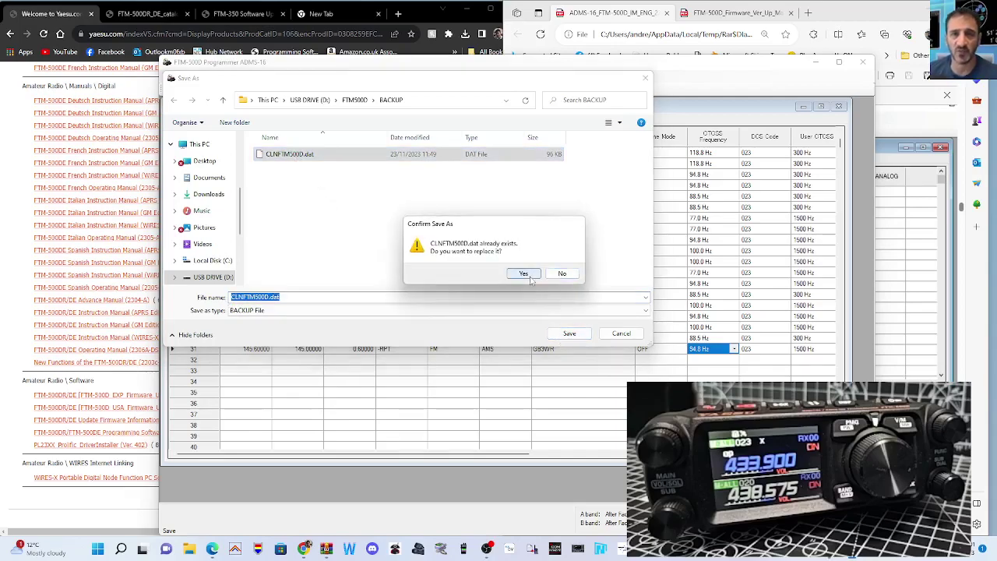
left_click(523, 275)
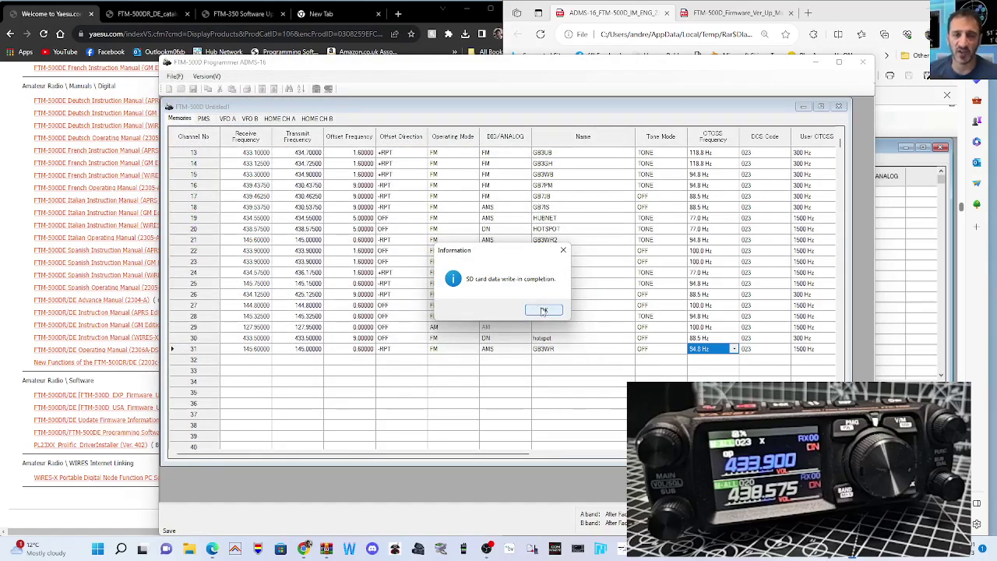
left_click(543, 310)
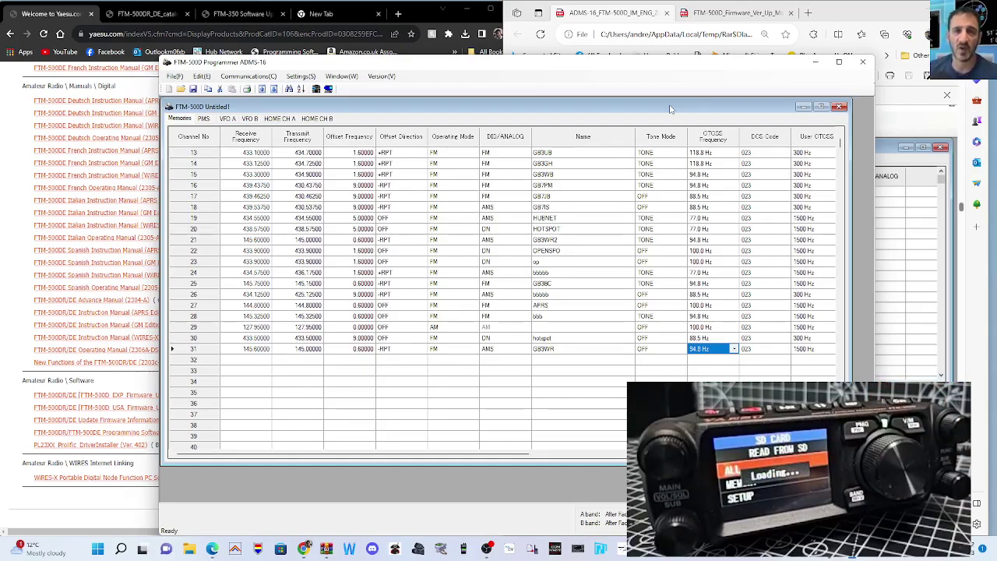
left_click(473, 383)
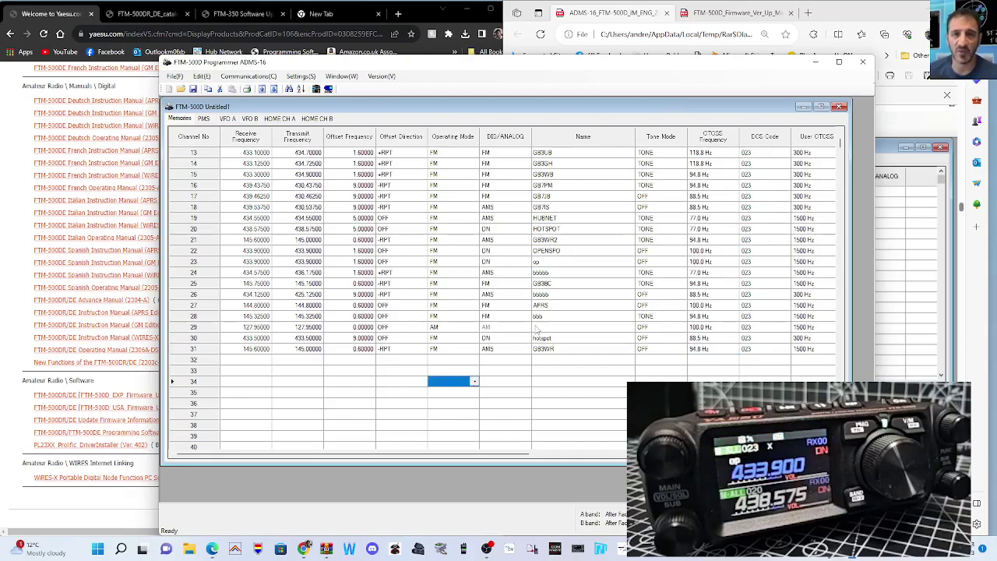
left_click(501, 352)
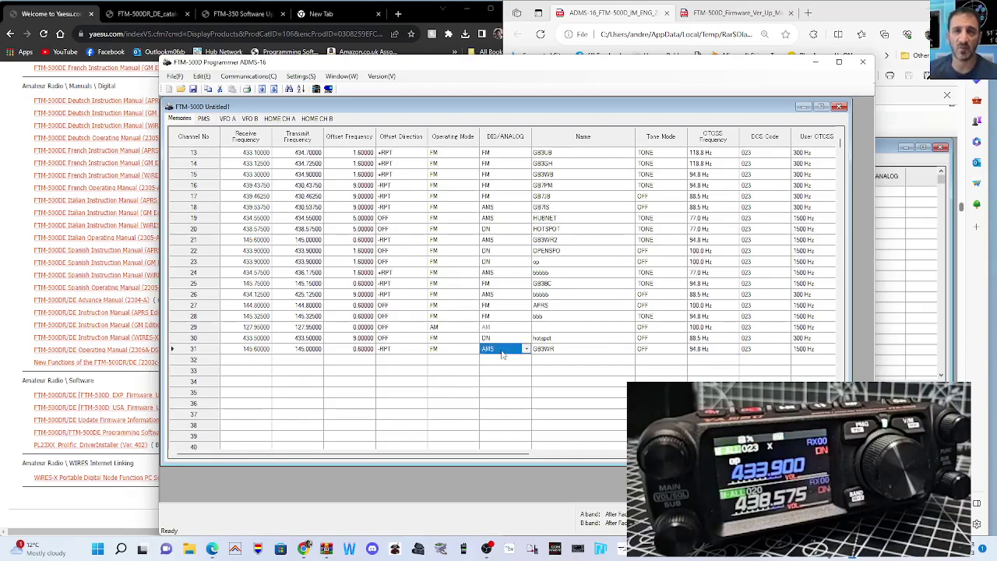
left_click(527, 350)
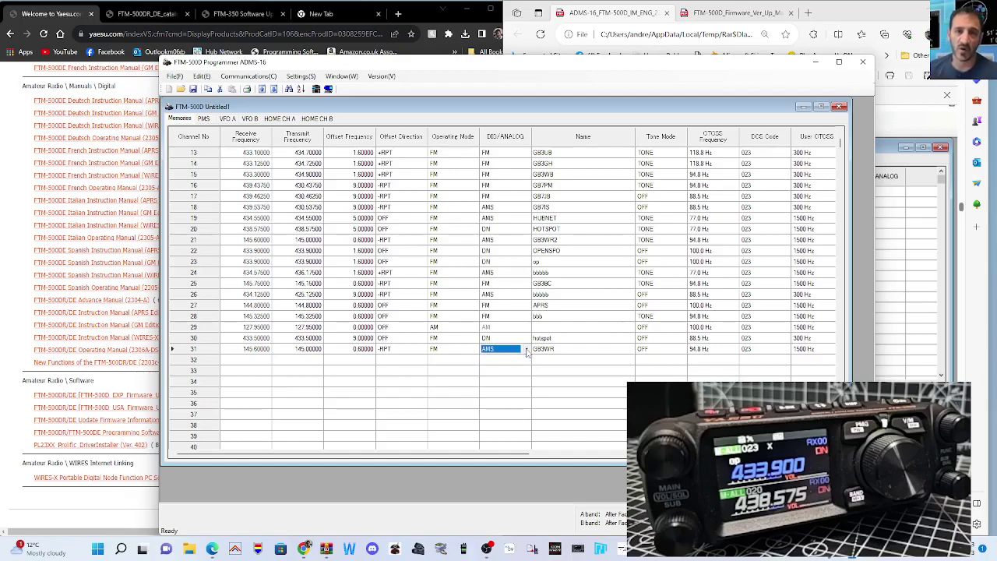
left_click(526, 350)
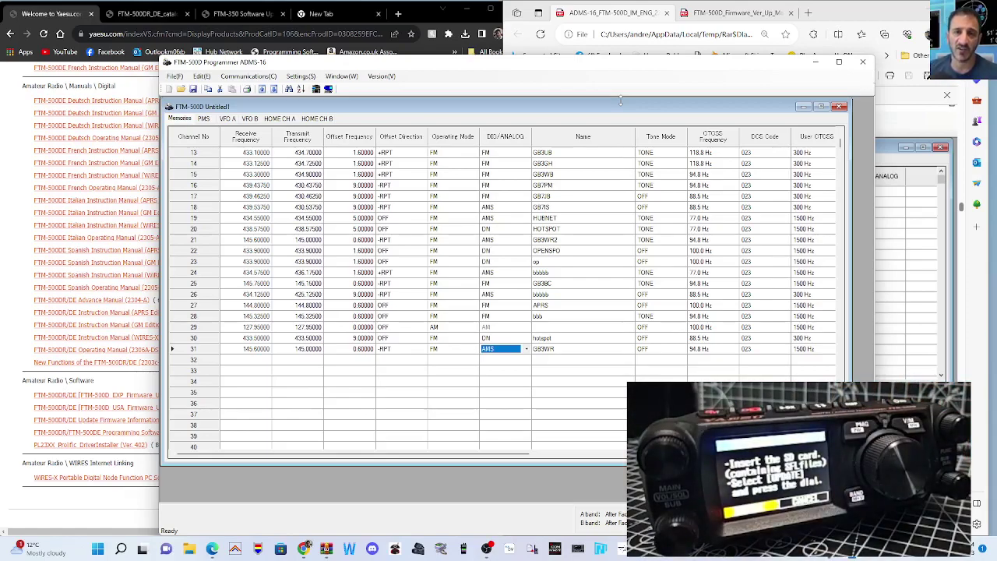
- Open a new File Explorer window
left_click(188, 549)
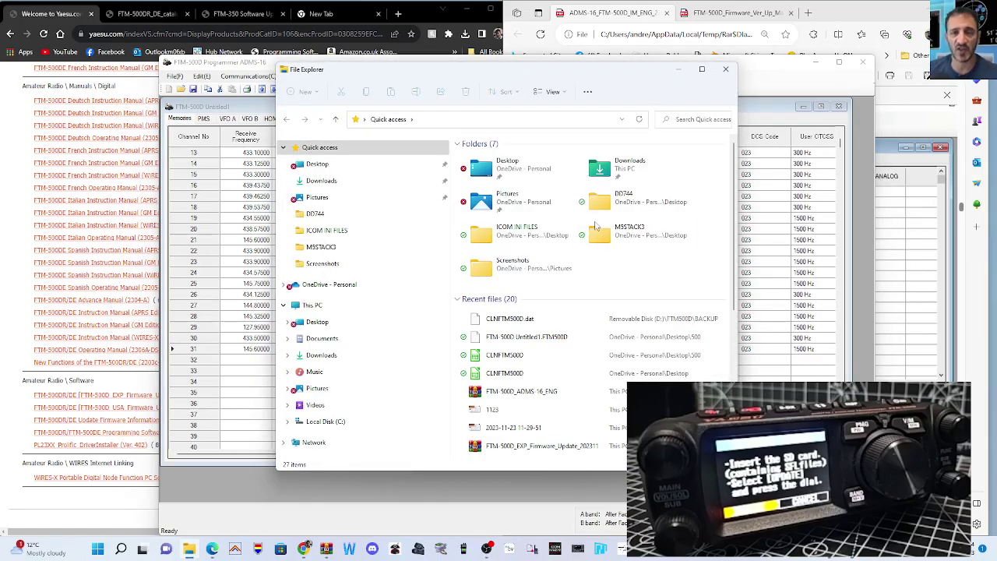